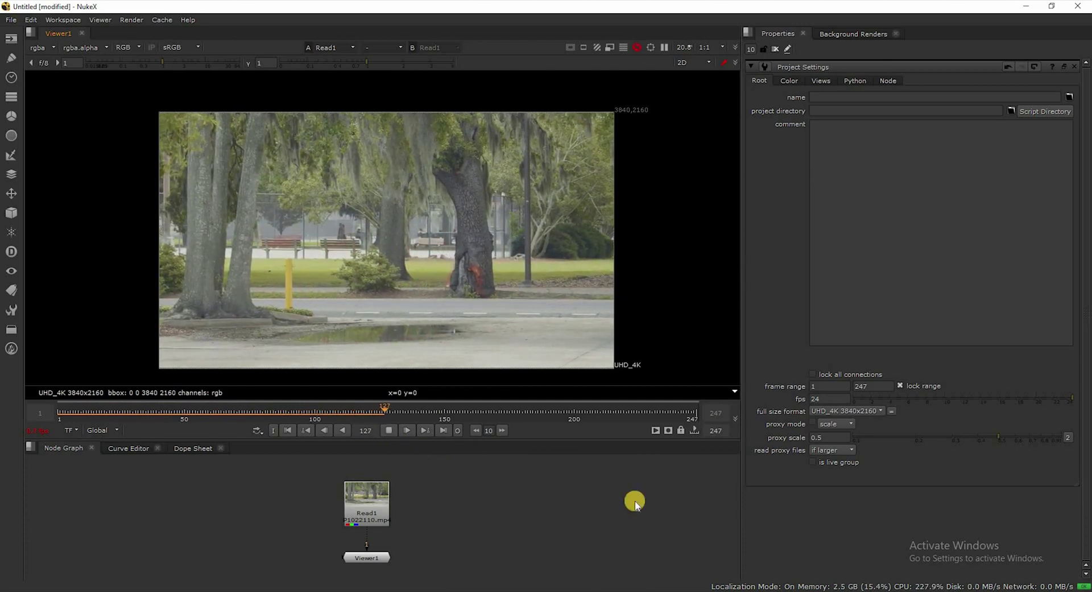
Step: Set the project's frame range to 16–130
double_click(870, 387)
type("130")
key("Return")
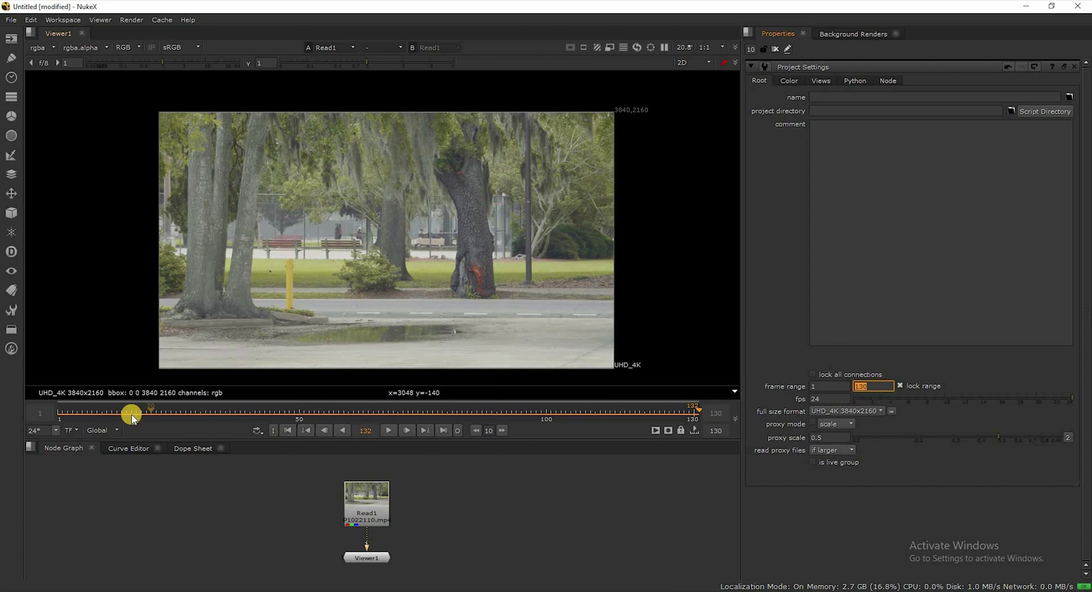
left_click(131, 414)
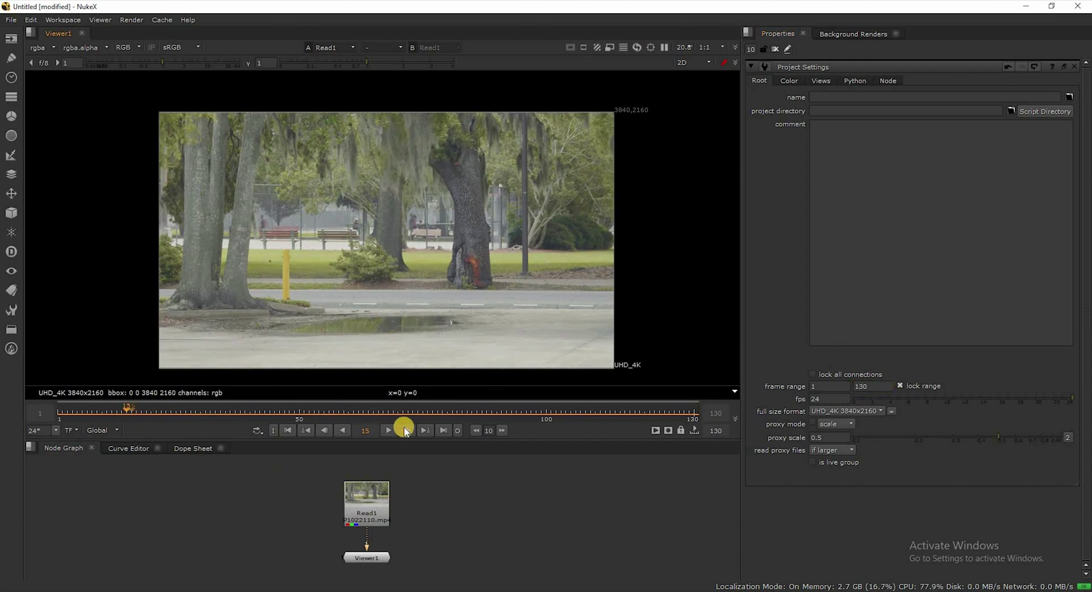
key("Right")
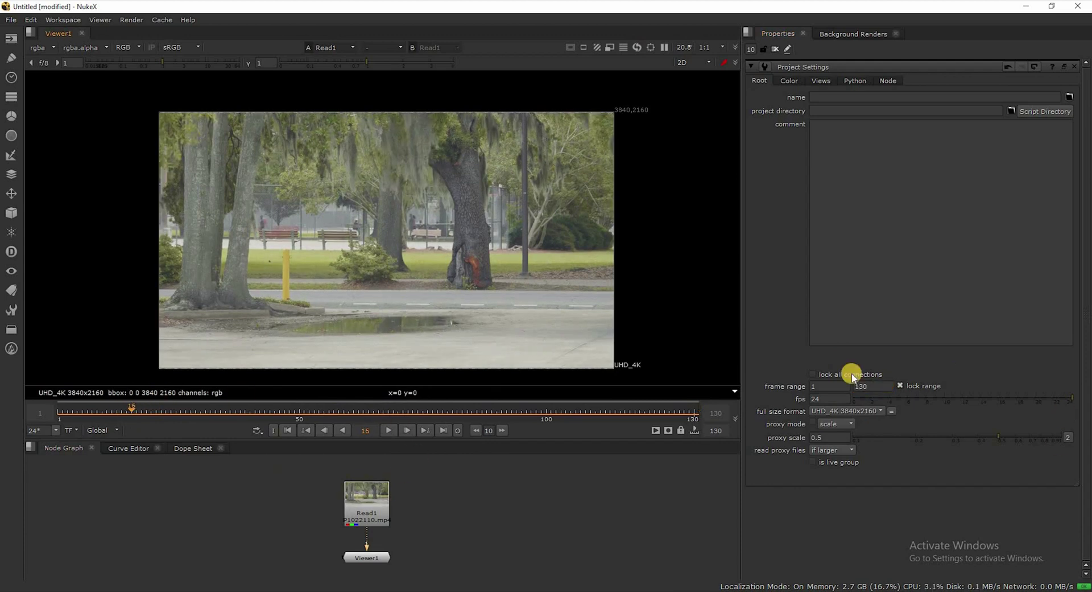
double_click(821, 387)
Step: Play the clip to frame 54, then add a Roto node between Read1 and the viewer node
left_click(385, 432)
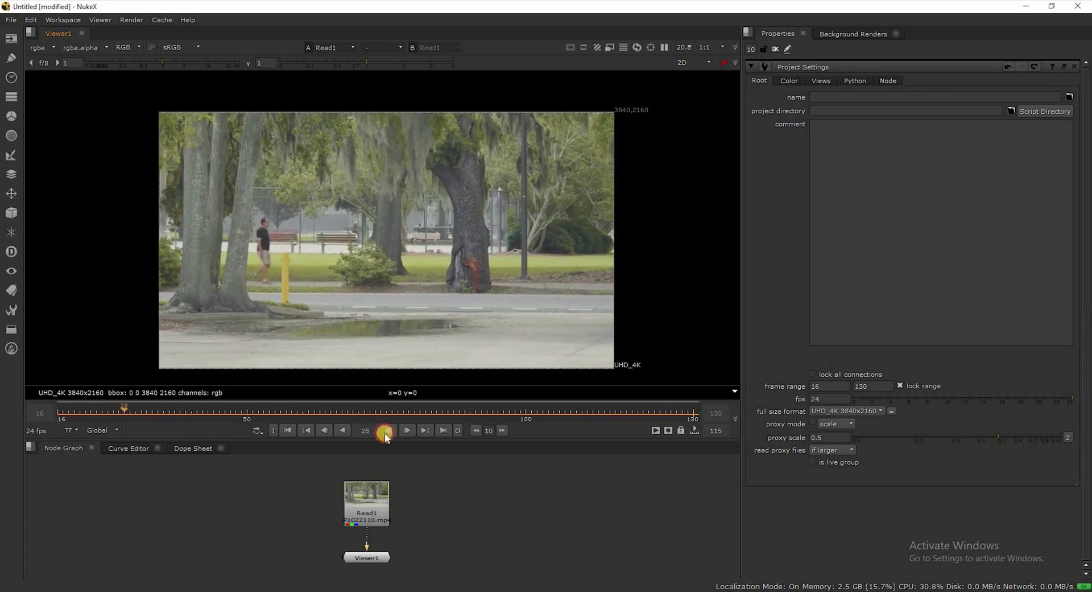
left_click(384, 433)
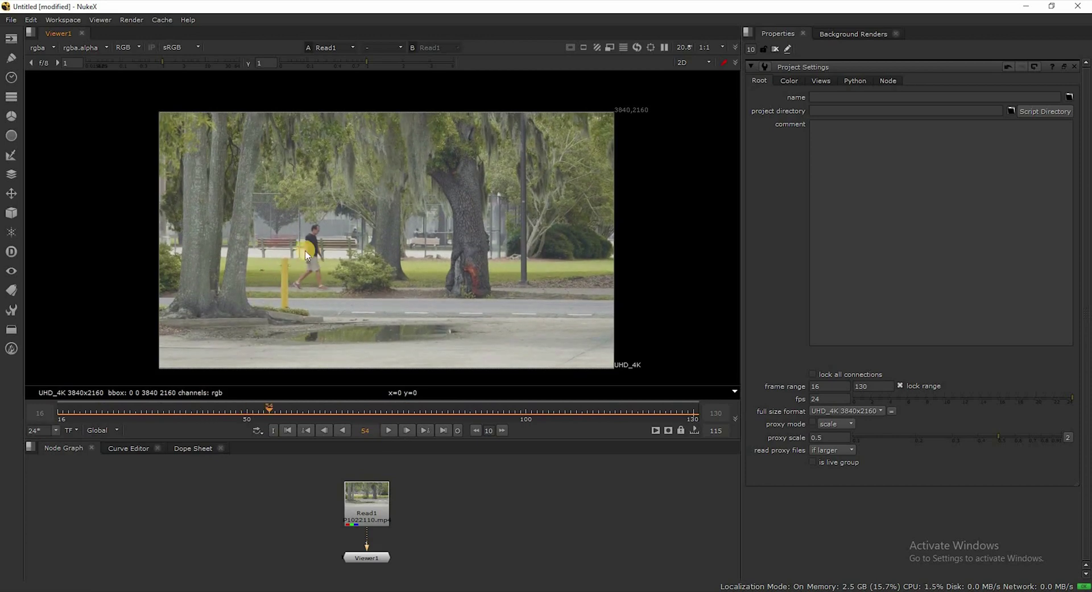
scroll(303, 250, "up", 3)
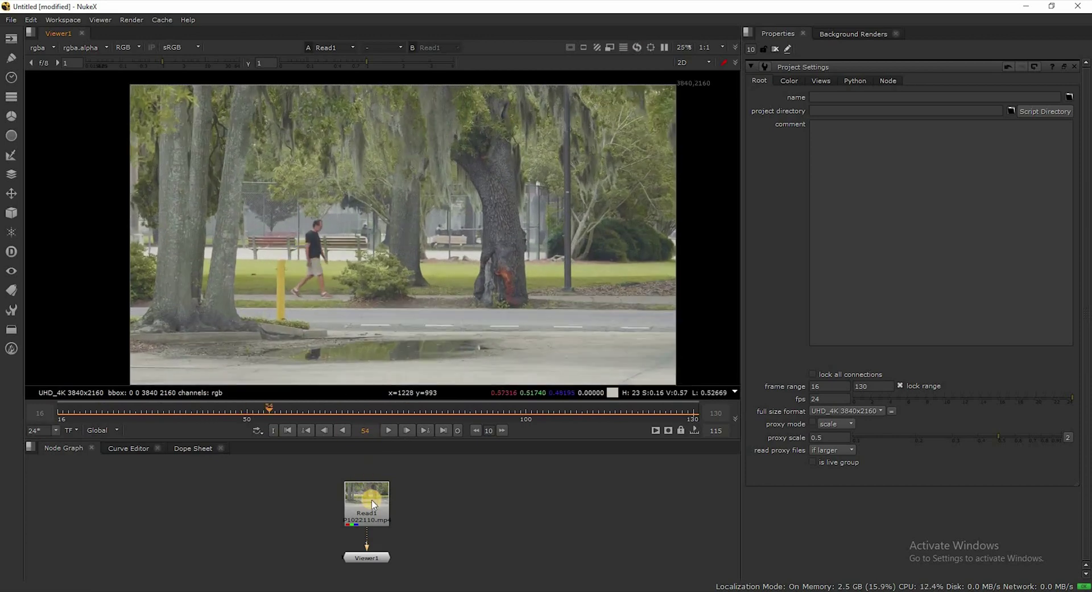
left_click(374, 504)
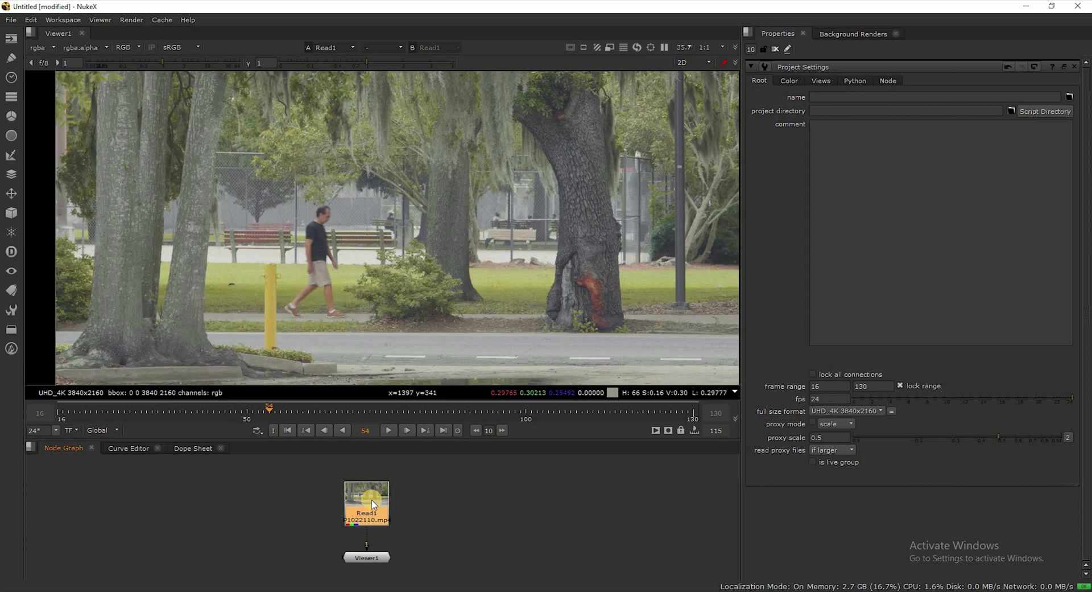
key("Tab")
type("roto")
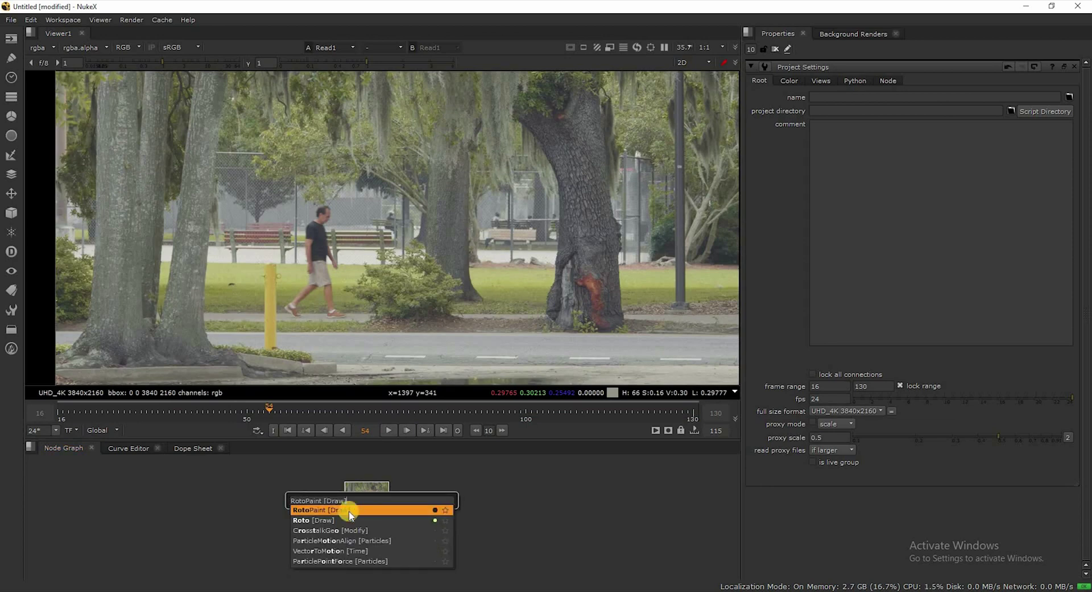
key("Down")
key("Return")
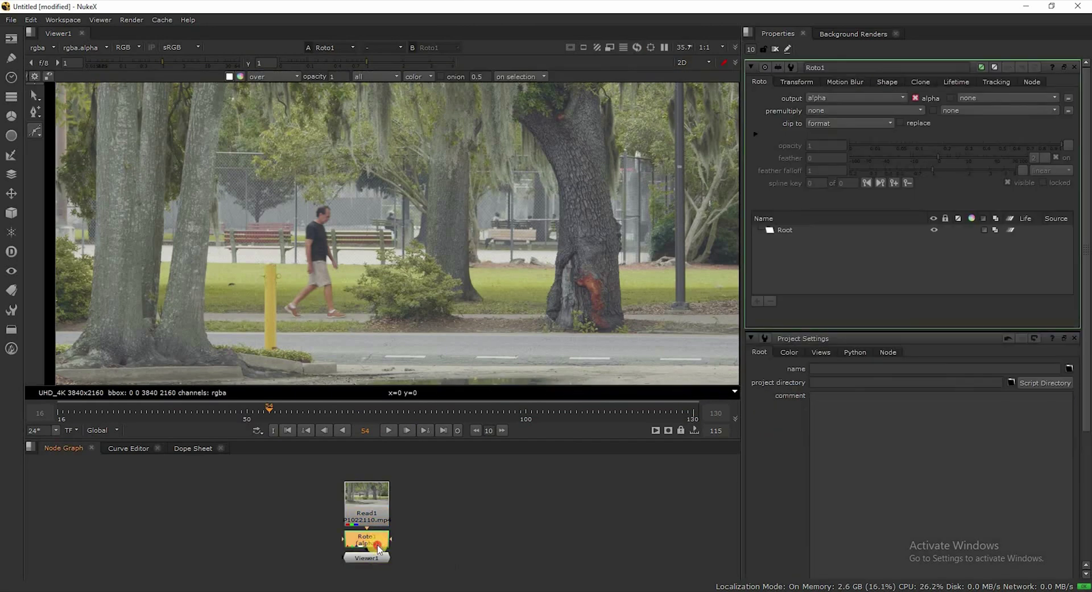
mouse_move(373, 556)
left_mouse_down()
mouse_move(373, 577)
mouse_move(372, 553)
left_mouse_up()
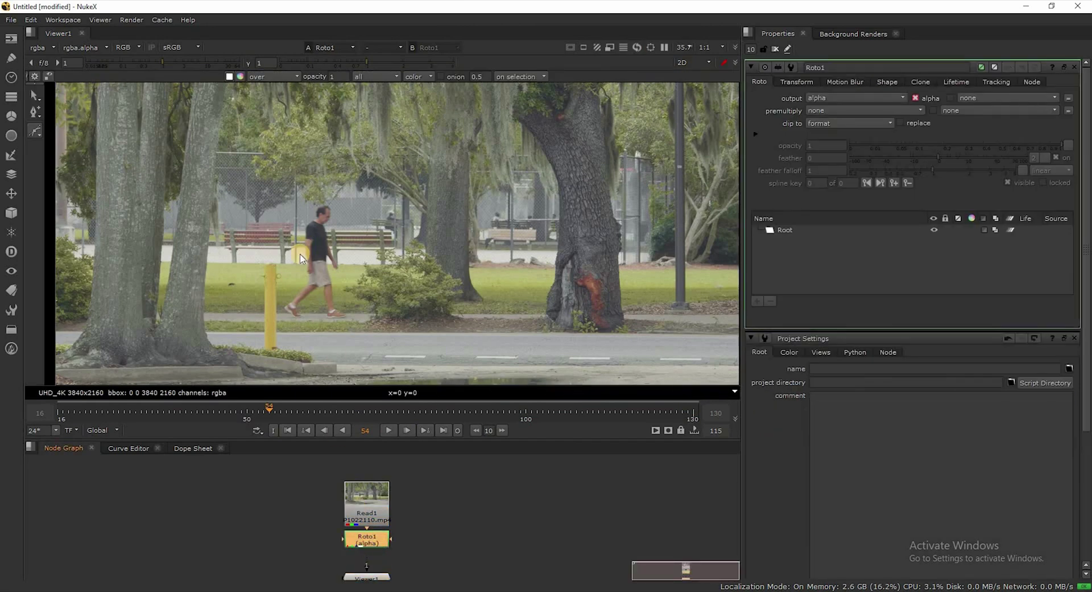
Step: At frame 54, start a Bezier roto shape above the walking man's head and trace down behind his back
scroll(311, 176, "up", 3)
scroll(344, 156, "up", 4)
scroll(354, 152, "up", 1)
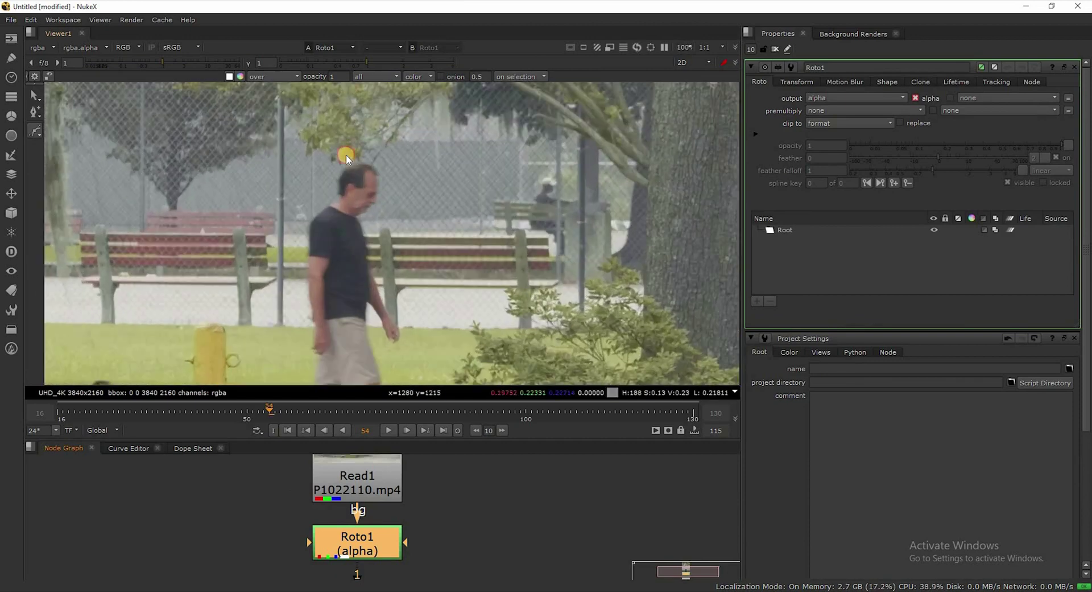
left_click(312, 204)
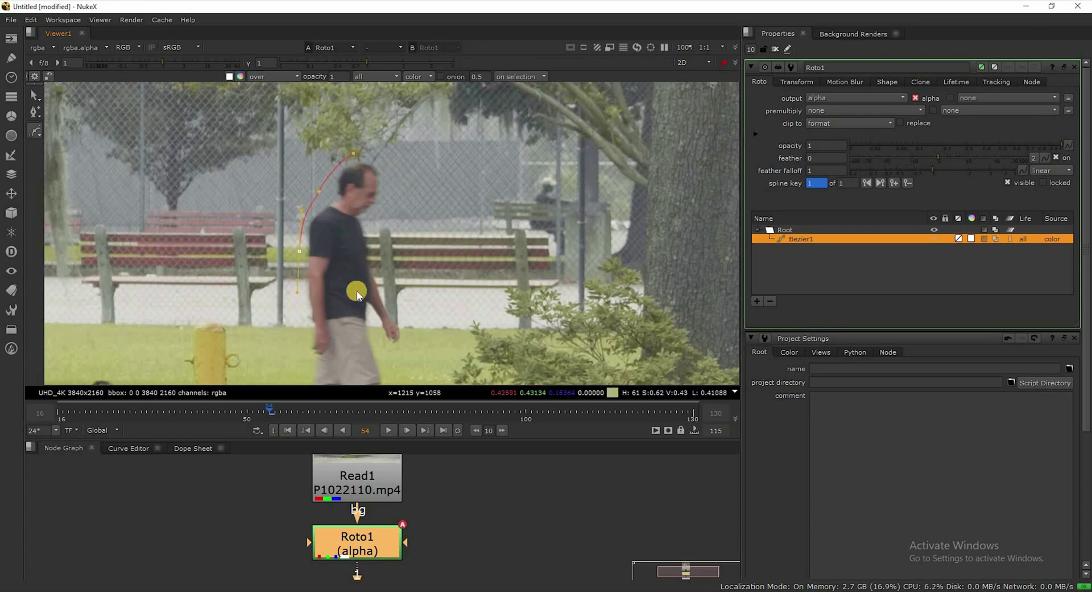
left_click(306, 344)
scroll(321, 304, "down", 3)
middle_click_drag(291, 357, 320, 305)
scroll(319, 307, "up", 3)
left_click_drag(281, 346, 278, 351)
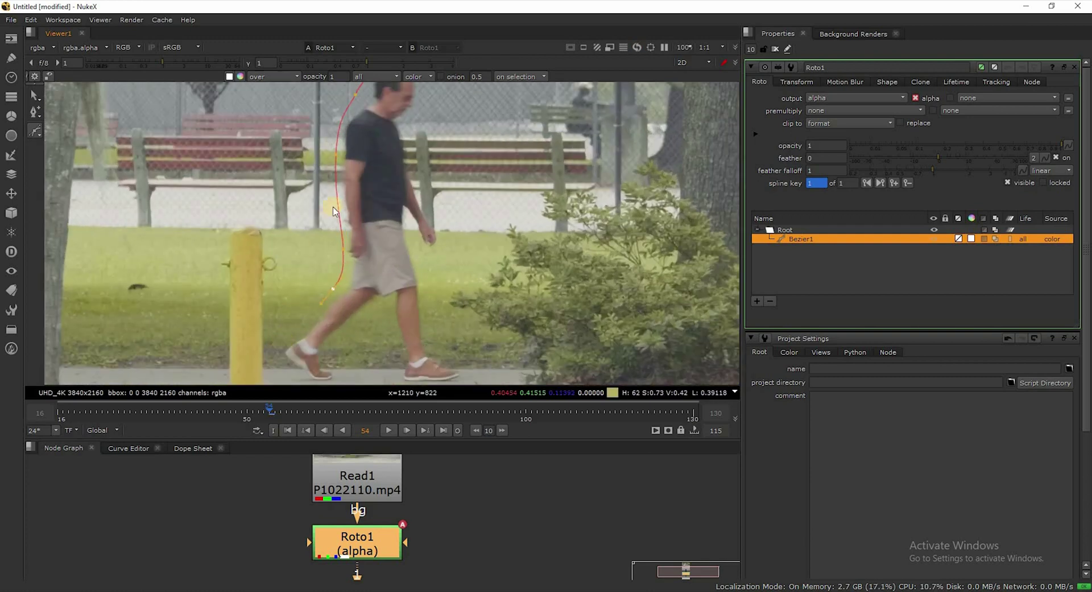
Step: Continue the Bezier outline around the man's trailing foot and beneath both shoes to the front toe
left_click(306, 332)
scroll(318, 339, "down", 1)
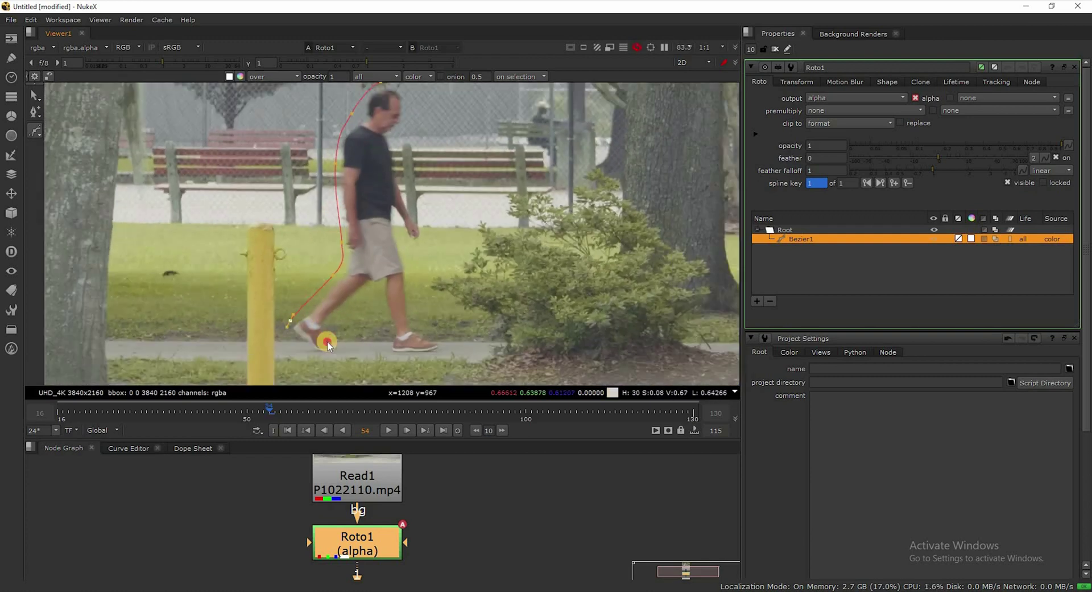
scroll(307, 333, "up", 1)
left_click_drag(306, 333, 334, 343)
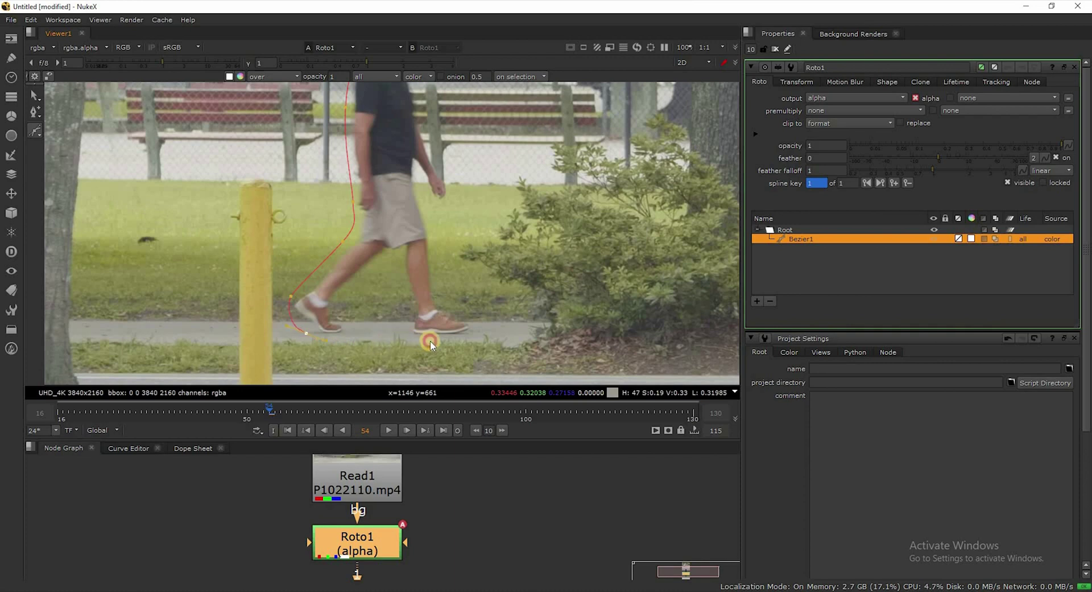
mouse_move(476, 330)
left_mouse_down()
mouse_move(486, 320)
mouse_move(473, 300)
left_mouse_up()
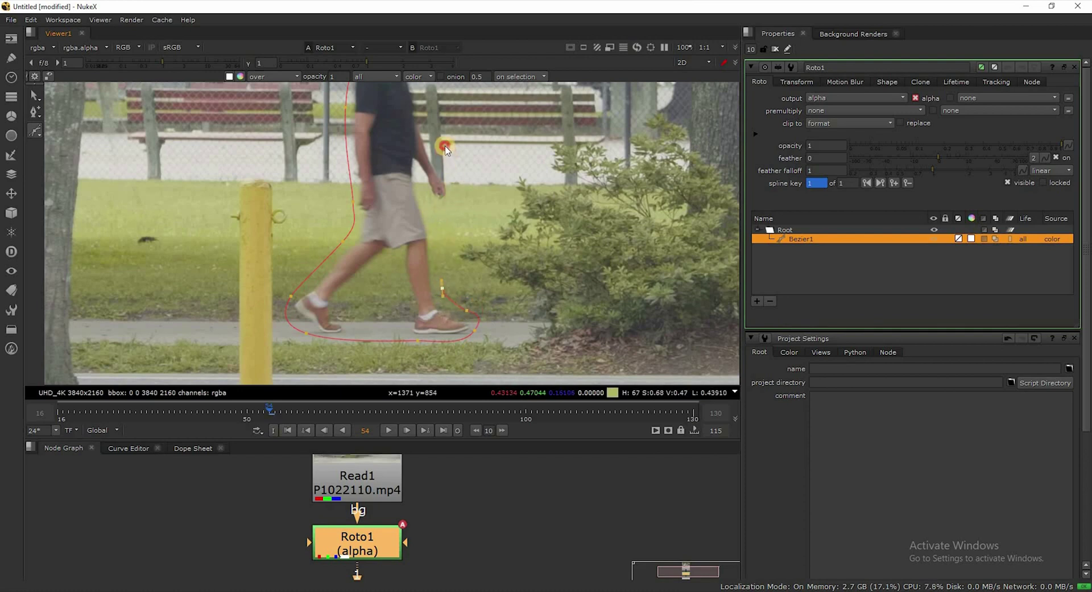
Step: Trace up the man's front side to his head, close the Bezier outline and adjust the point beside his face
left_click_drag(445, 149, 439, 122)
scroll(455, 93, "down", 2)
scroll(453, 86, "up", 2)
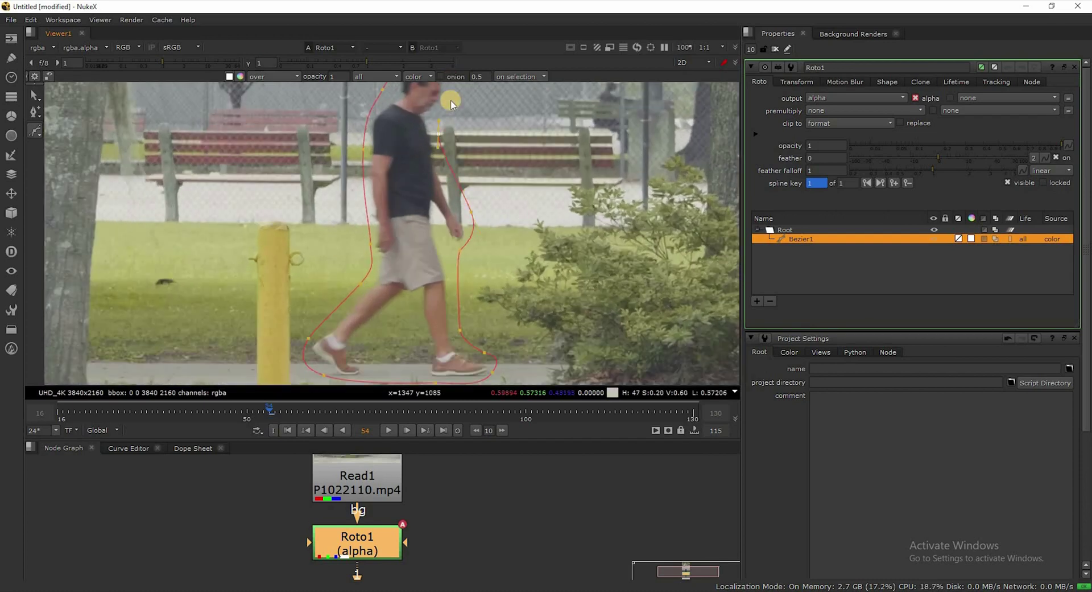
scroll(414, 119, "down", 2)
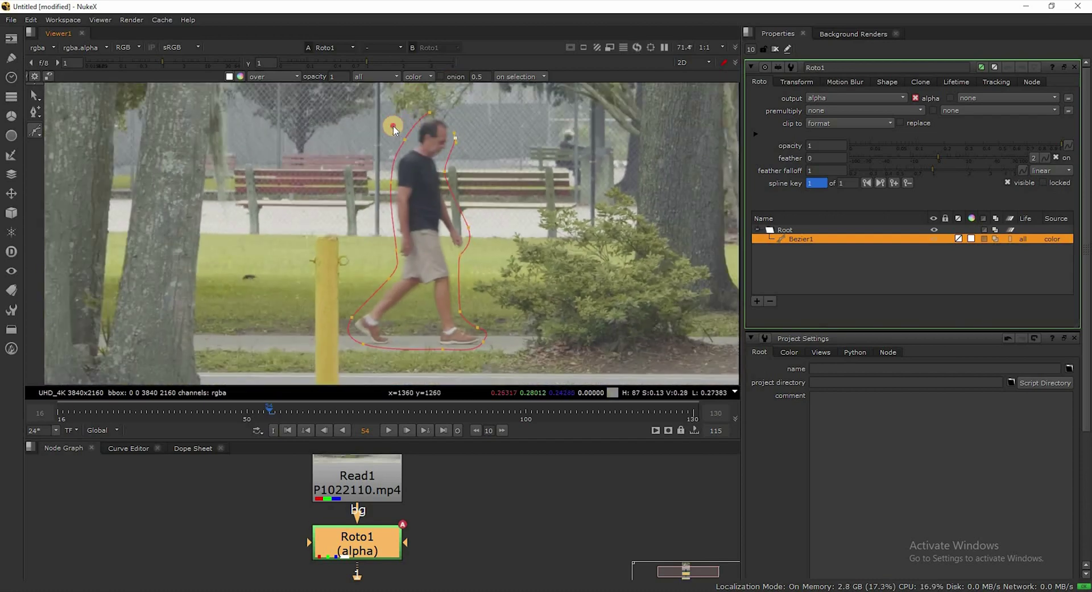
scroll(388, 130, "up", 3)
left_click(387, 131)
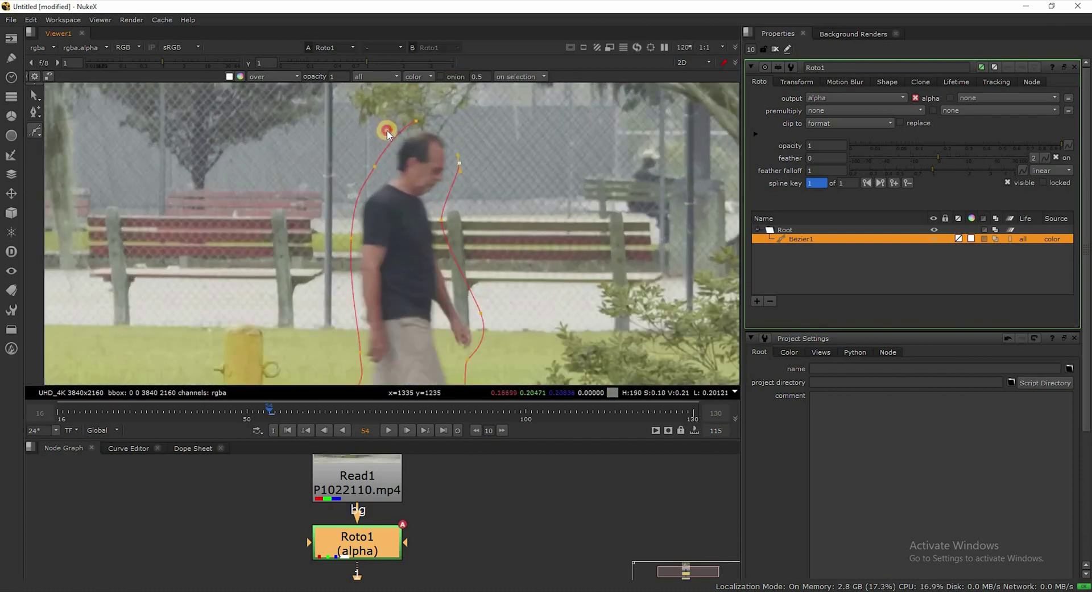
left_click(462, 159)
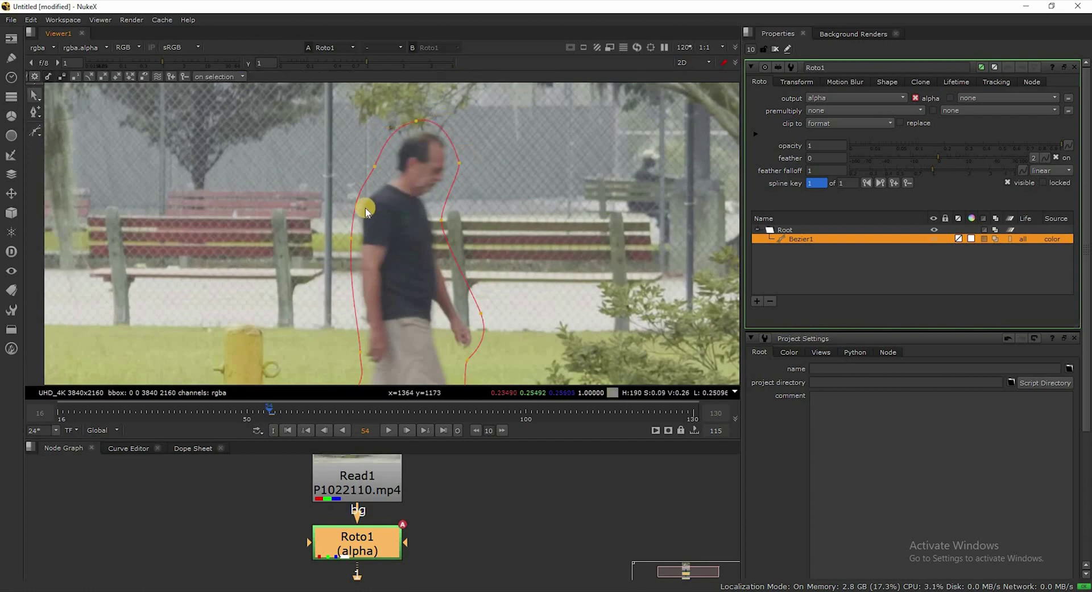
left_click_drag(460, 163, 463, 155)
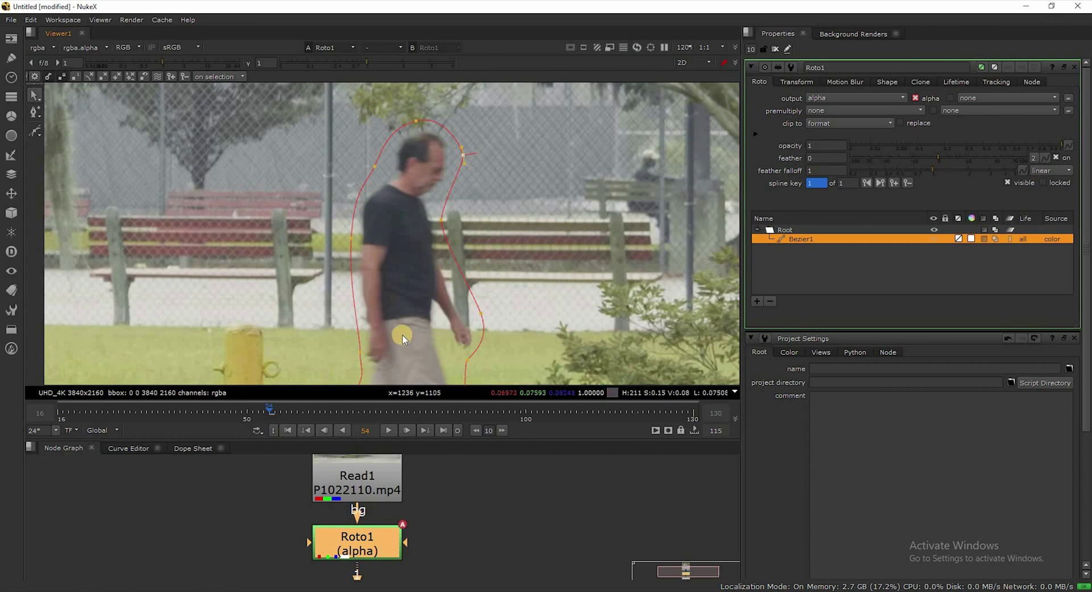
Step: Select all points of the Bezier and move the whole outline onto the man at frame 22
scroll(400, 344, "down", 2)
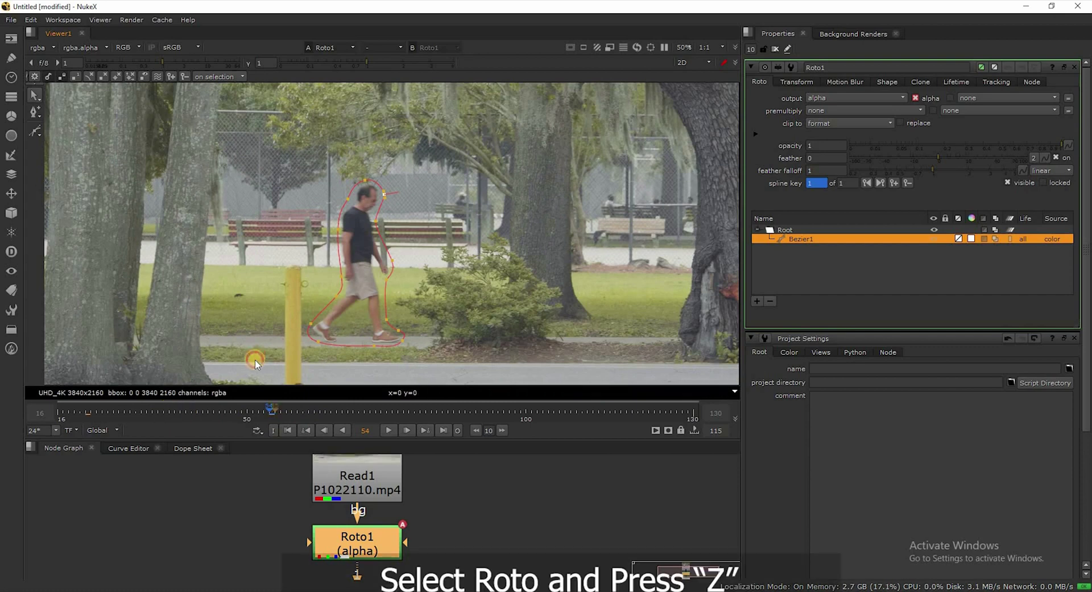
key("ctrl+a")
key("z")
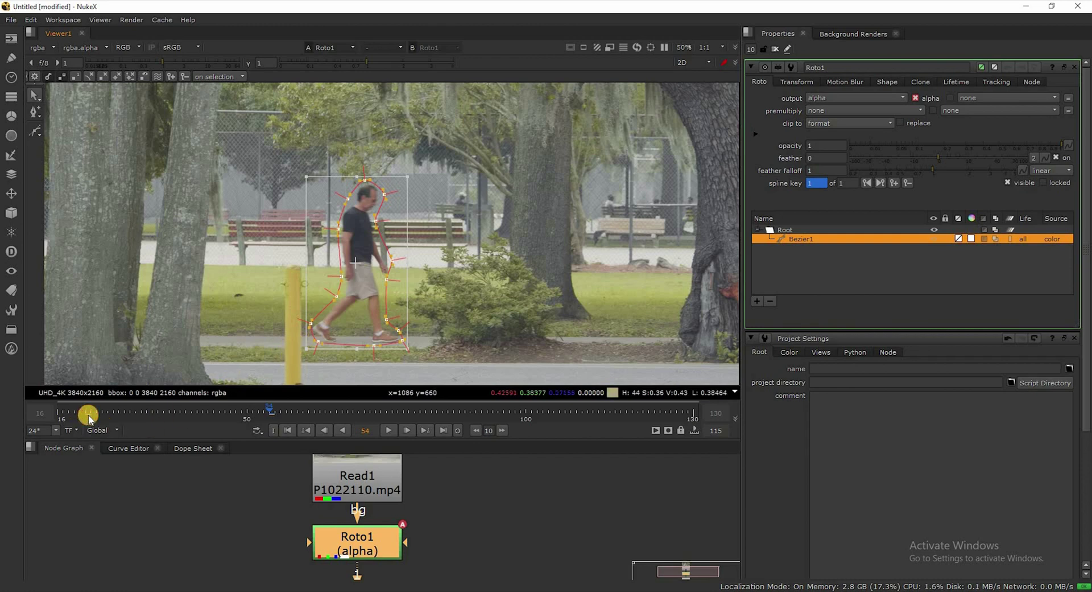
left_click_drag(368, 301, 276, 280)
left_click(278, 302)
Step: Adjust individual outline points to fit the man's body and legs at frame 22
scroll(253, 299, "up", 3)
left_click_drag(225, 229, 252, 199)
left_click_drag(252, 318, 251, 323)
left_click_drag(111, 321, 135, 303)
middle_click_drag(239, 96, 249, 183)
scroll(249, 183, "up", 3)
scroll(249, 183, "down", 4)
left_click_drag(234, 302, 224, 286)
Step: Go to frame 20 and reshape the outline around the man emerging from behind the tree
left_click_drag(81, 413, 59, 414)
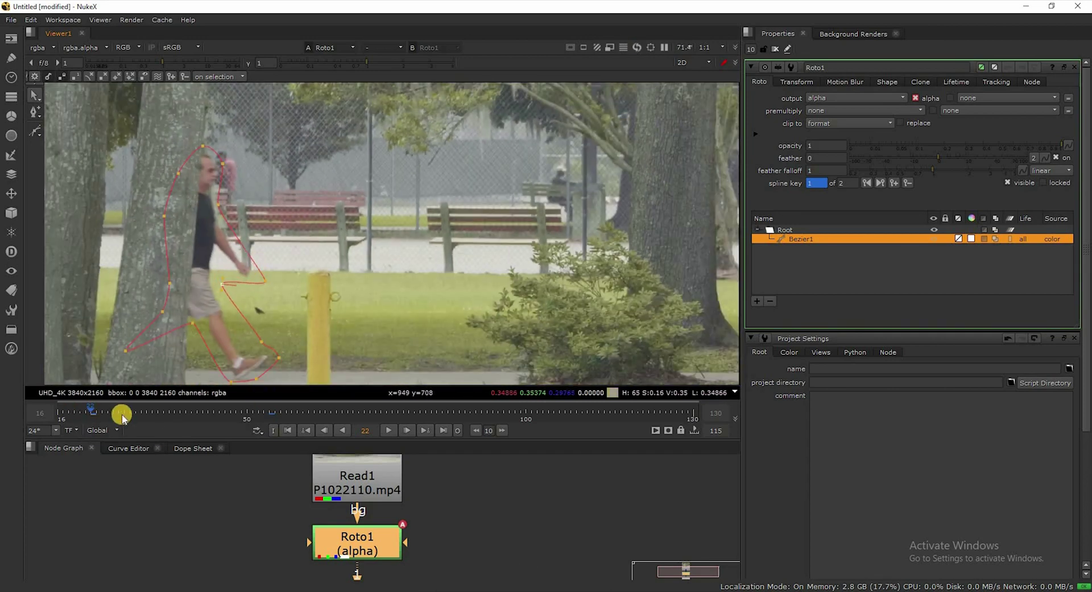
key("Right")
key("Right")
key("Right")
key("Right")
left_click(210, 359)
left_click_drag(290, 138, 273, 141)
left_click_drag(101, 147, 117, 139)
left_click_drag(171, 248, 176, 240)
left_click_drag(98, 338, 143, 318)
Step: At frame 25, adjust the outline points around the man's head, back and trailing leg
left_click(110, 408)
left_click(215, 341)
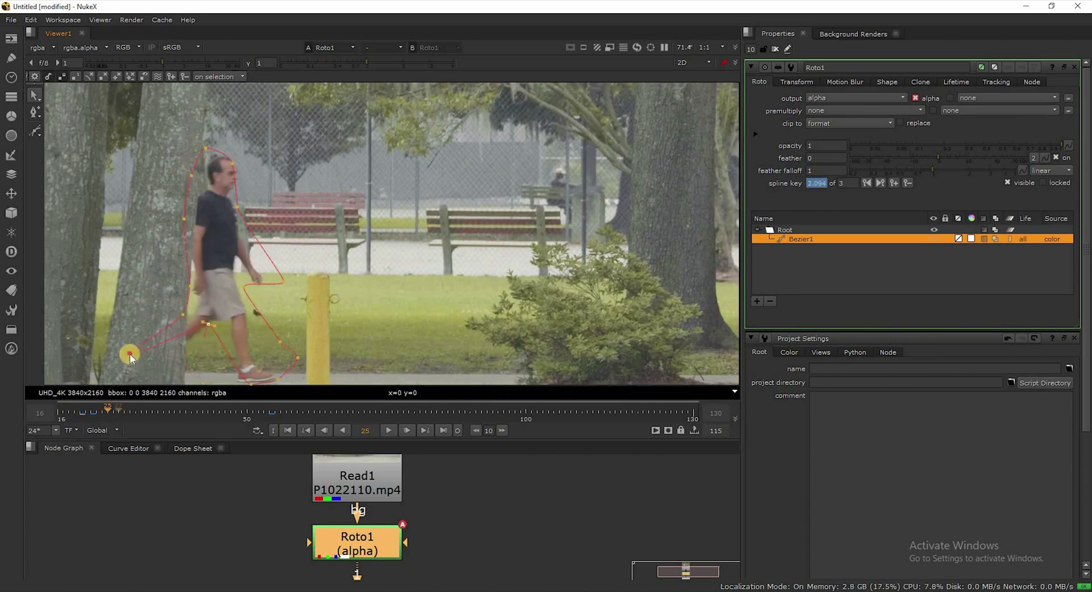
left_click_drag(154, 384, 143, 380)
left_click_drag(163, 132, 242, 185)
left_click_drag(233, 164, 239, 164)
left_click(266, 294)
Step: Reshape the outline around the man's front hand, legs and leading shoe at frame 25
left_click_drag(244, 286, 281, 286)
left_click_drag(280, 342, 268, 360)
middle_click_drag(297, 345, 308, 270)
scroll(307, 270, "up", 1)
left_click_drag(322, 331, 272, 294)
left_click_drag(181, 310, 191, 257)
left_click_drag(260, 324, 258, 329)
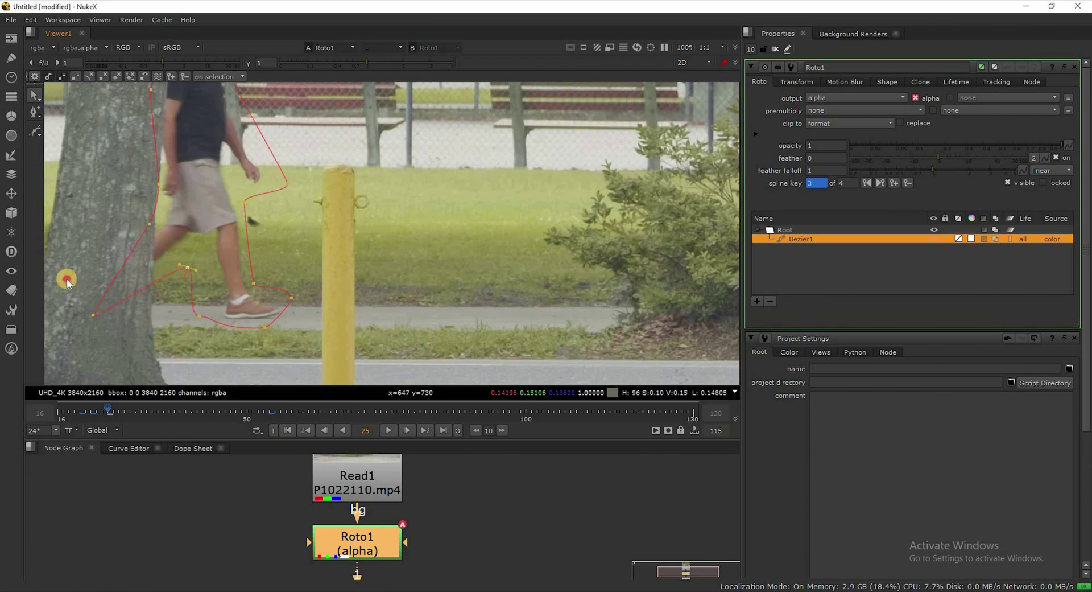
Step: Refit the outline at frame 29 around the man's feet and front arm
scroll(219, 315, "down", 3)
key("Right")
key("Right")
key("Right")
key("Right")
scroll(210, 314, "up", 2)
left_click_drag(160, 340, 180, 330)
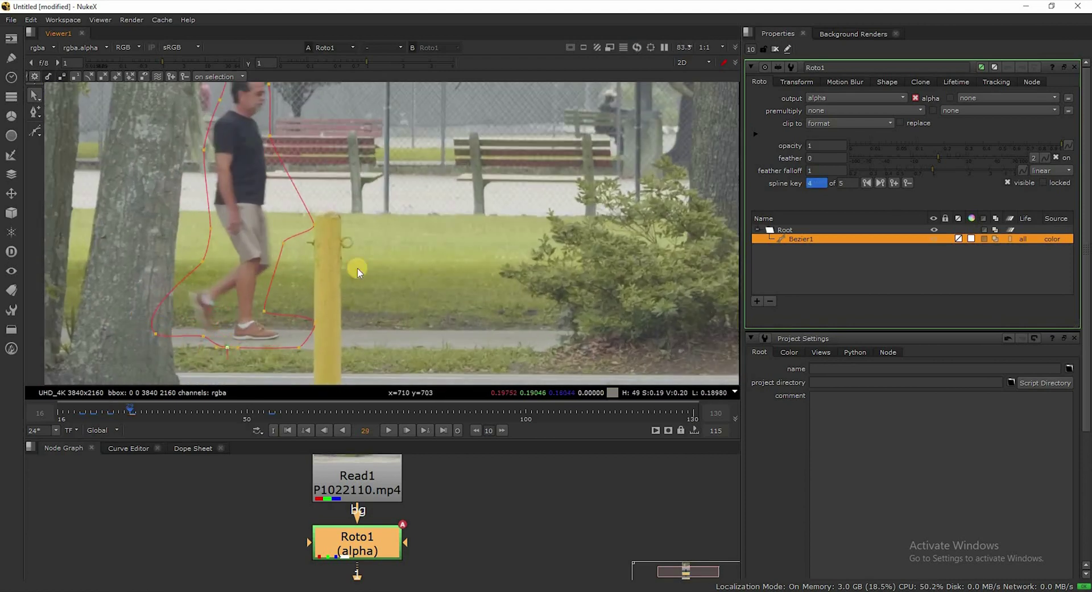
left_click_drag(314, 226, 287, 205)
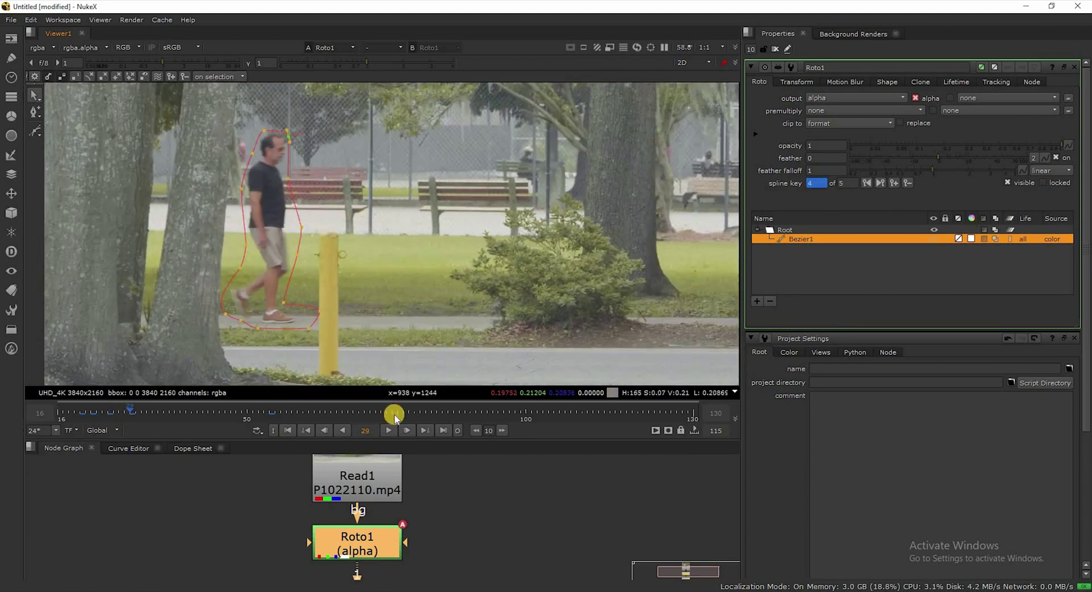
Step: Go to frame 130, select the whole outline and move it to the tree trunk the man walks behind
left_click(197, 413)
left_click(266, 261)
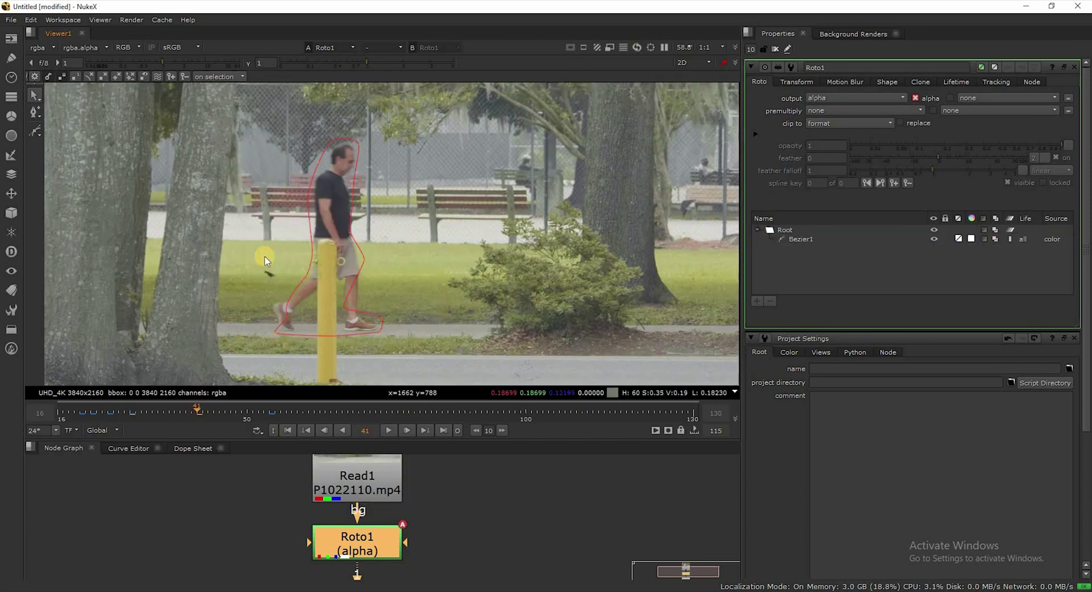
left_click(693, 411)
scroll(400, 283, "down", 3)
left_click_drag(301, 174, 398, 324)
left_click_drag(355, 276, 633, 268)
Step: At frame 118, adjust the outline points around the man's trailing foot and face
left_click(518, 271)
scroll(630, 275, "up", 2)
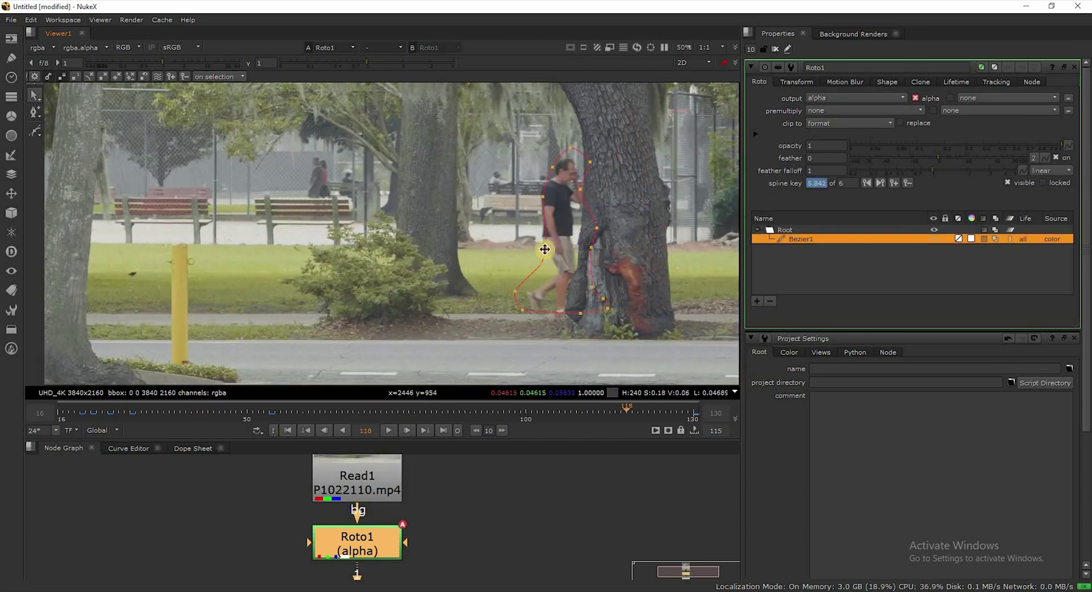
scroll(537, 358, "up", 1)
left_click(506, 339)
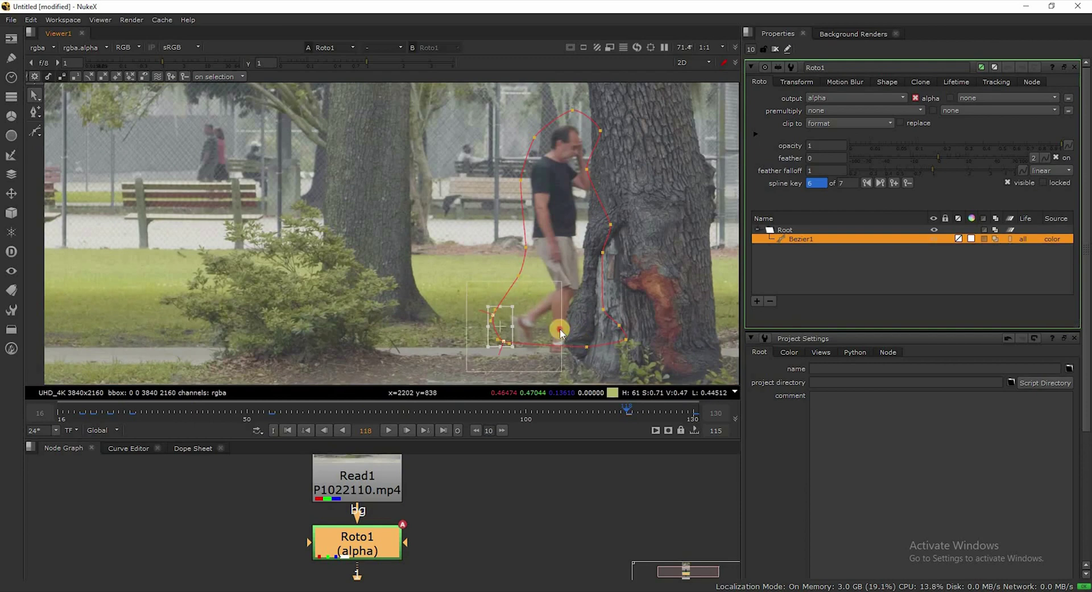
left_click(589, 169)
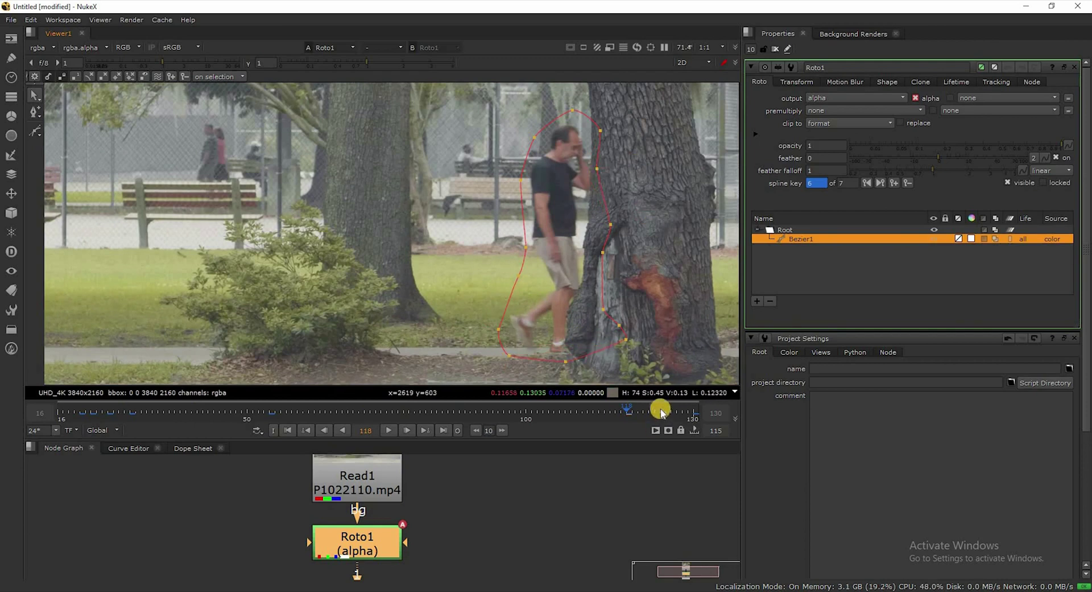
Step: Select all outline points and realign the shape with the man as he passes behind the tree, up to frame 128
left_click(663, 410)
left_click(591, 172)
key("ctrl+a")
left_click_drag(648, 326, 592, 326)
scroll(636, 335, "down", 1)
left_click(682, 409)
key("ctrl+a")
Step: Step back before frame 128 and reposition the selected outline around the man as he nears the tree trunk
left_click(648, 409)
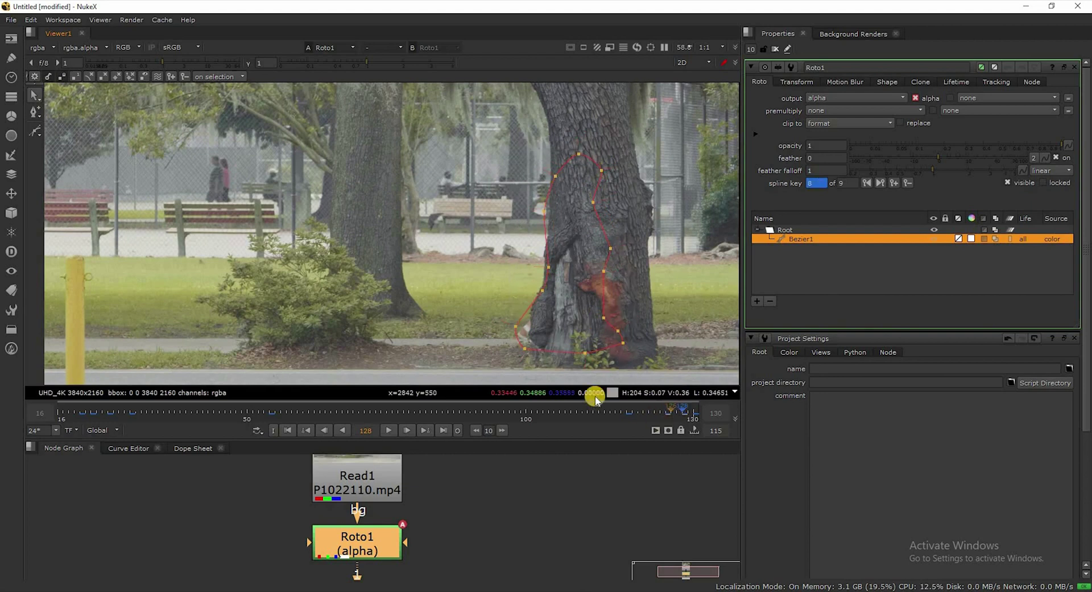
left_click_drag(457, 118, 609, 358)
left_click_drag(547, 314, 546, 315)
left_click(623, 299)
left_click_drag(486, 353, 513, 333)
left_click(508, 285)
Step: Move back a few more frames and adjust the outline points around the man's legs and feet
key("Left")
key("Left")
left_click_drag(398, 273, 434, 339)
left_click(540, 336)
left_click(491, 353)
left_click(428, 285)
Step: Refit the outline at frame 104 around the man's front arm and feet, undoing unwanted point edits
left_click(548, 411)
left_click_drag(471, 212, 479, 212)
left_click(473, 314)
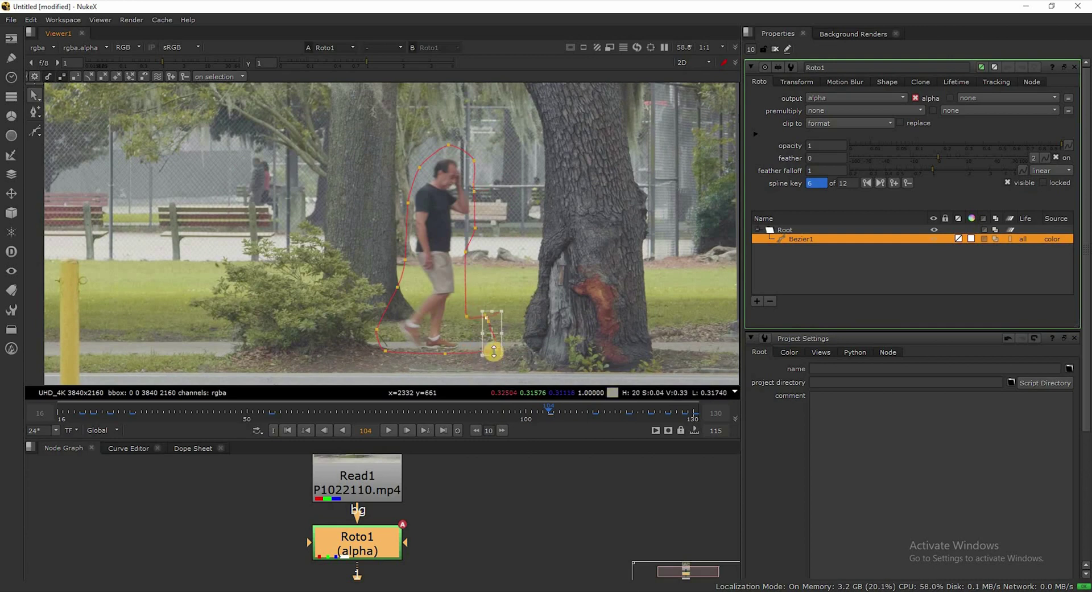
key("ctrl+z")
left_click(465, 348)
key("ctrl+z")
left_click_drag(365, 312, 395, 359)
left_click_drag(382, 337, 395, 334)
Step: Refit the outline around the man's back and feet at frame 96, where he emerges from behind the bush
left_click(503, 410)
left_click(400, 289)
left_click_drag(357, 238, 352, 244)
scroll(347, 250, "up", 2)
left_click_drag(371, 303, 342, 303)
left_click(458, 361)
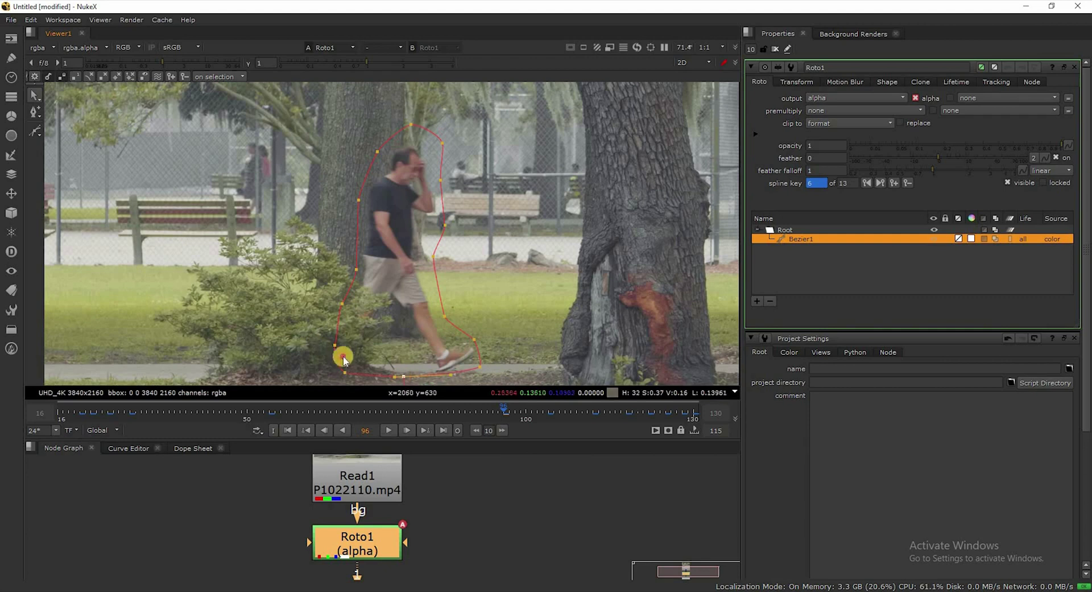
Step: Move back to a frame where the man is behind the bush and reshape the outline's rear edge and lower points
left_click(419, 409)
left_click_drag(357, 244, 375, 218)
left_click_drag(365, 362, 395, 316)
left_click_drag(386, 343, 375, 346)
left_click(375, 221)
Step: Correct the outline's rear foot point at frame 68 as the man walks into the bush
left_click(347, 407)
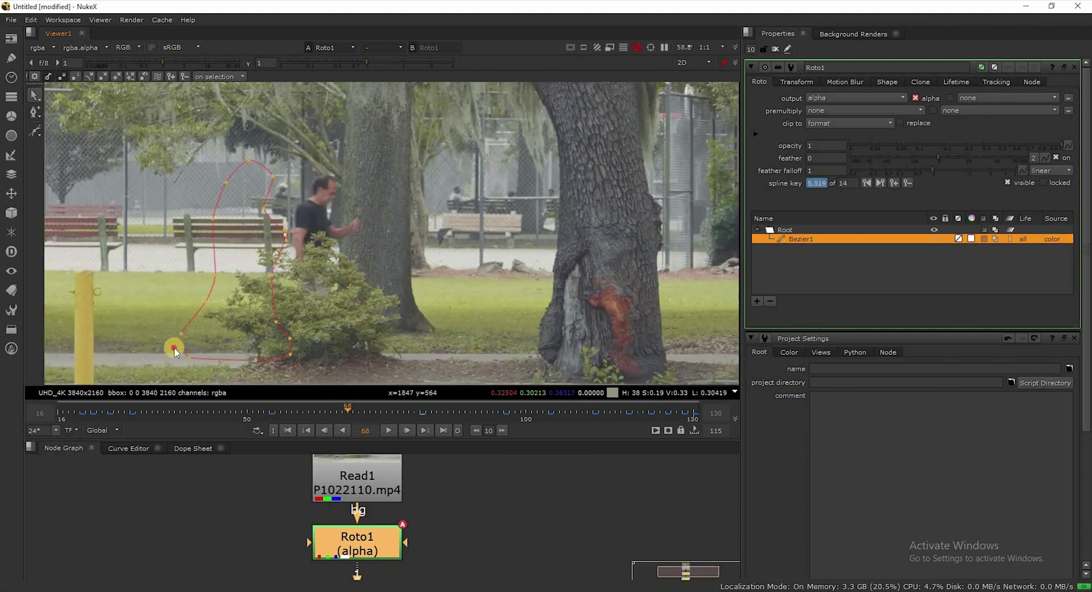
left_click_drag(175, 348, 190, 333)
scroll(224, 336, "up", 3)
scroll(348, 330, "down", 3)
Step: Refit the outline at frame 41 around the man's legs, feet and back as he passes the yellow post
left_click(196, 409)
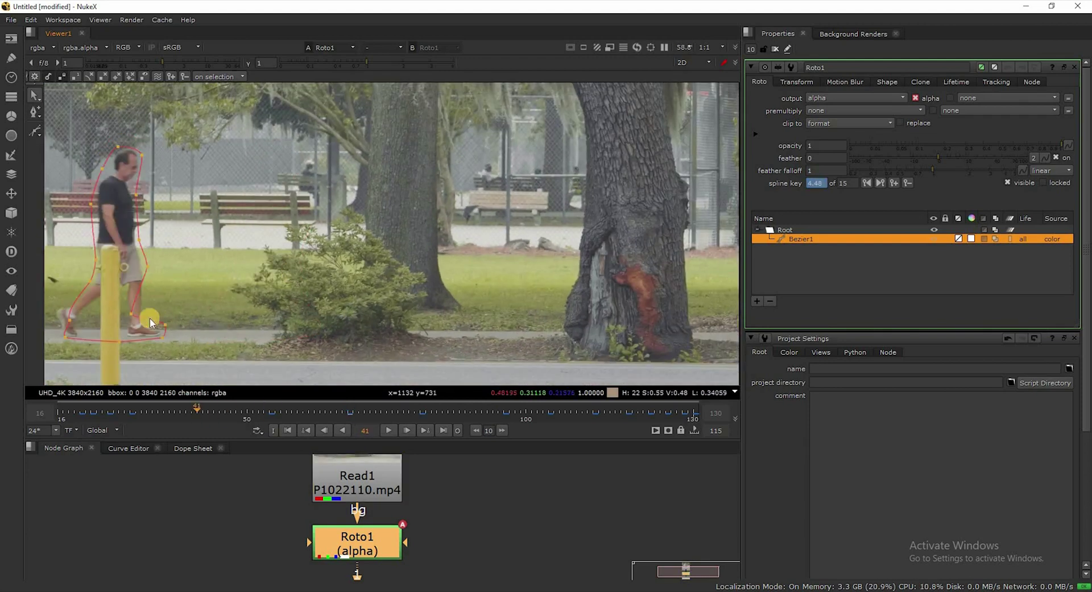
left_click_drag(132, 314, 146, 306)
scroll(140, 309, "down", 2)
middle_click_drag(65, 311, 114, 289)
scroll(149, 291, "up", 3)
left_click_drag(138, 290, 119, 293)
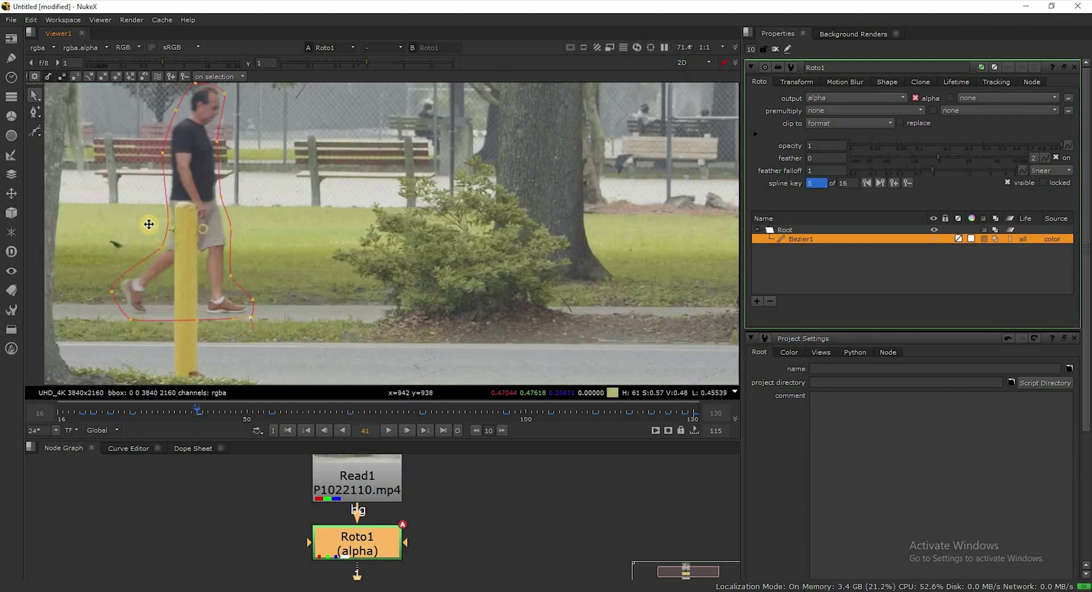
scroll(149, 224, "up", 2)
left_click_drag(146, 188, 183, 262)
left_click(399, 292)
scroll(400, 292, "down", 2)
Step: Reshape the outline at frame 48 around the man's rear foot, front hand, back and head
left_click(170, 410)
key("Left")
key("Left")
scroll(214, 229, "up", 1)
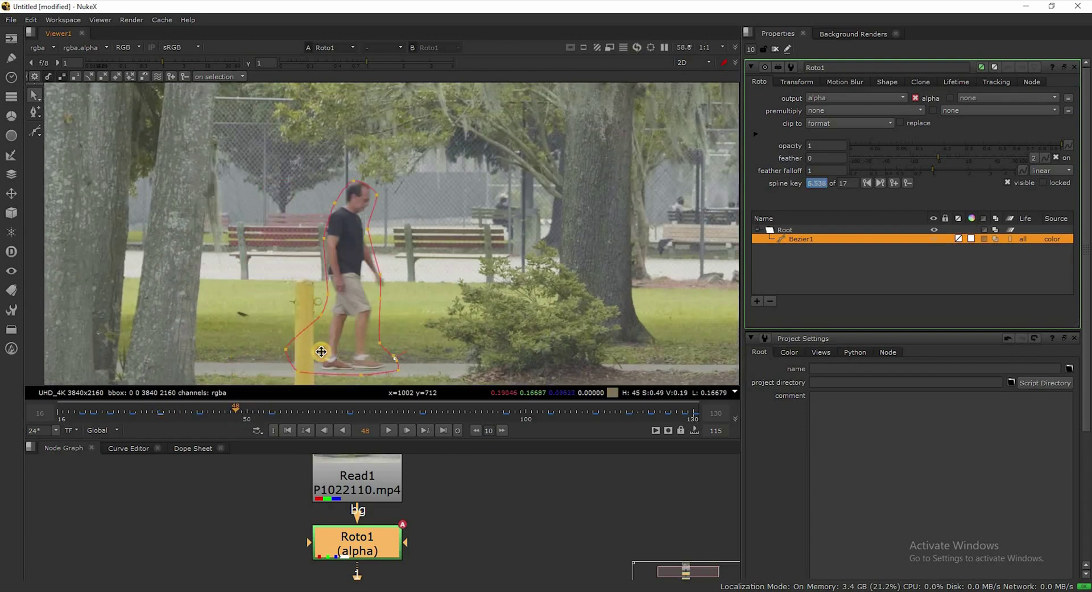
left_click_drag(319, 337, 277, 382)
left_click_drag(292, 362, 317, 362)
left_click_drag(381, 275, 391, 277)
left_click_drag(307, 192, 330, 227)
left_click_drag(422, 146, 342, 200)
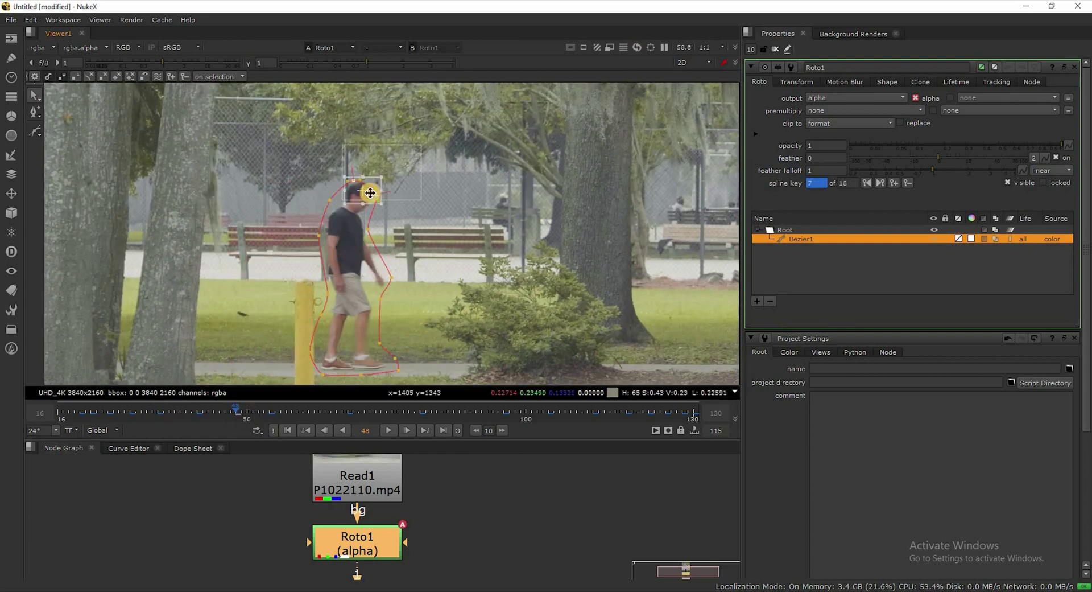
scroll(370, 193, "up", 2)
Step: Pull the outline's rear and front foot points closer to the man's feet at frame 61
left_click(311, 411)
scroll(364, 203, "down", 2)
middle_click_drag(402, 353, 404, 319)
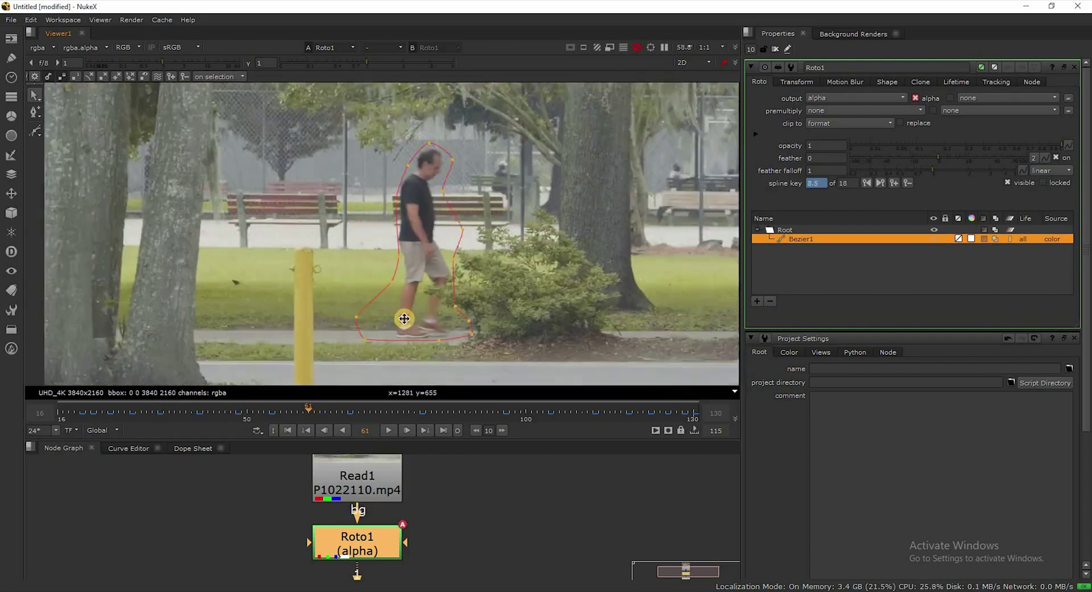
scroll(404, 318, "up", 1)
left_click_drag(325, 301, 368, 359)
left_click_drag(347, 331, 396, 331)
left_click_drag(522, 311, 483, 349)
left_click(516, 257)
Step: Tighten the outline around the man's front arm, rear leg, upper back and head at frame 61
scroll(388, 199, "up", 1)
middle_click_drag(388, 199, 393, 247)
left_click_drag(515, 254, 488, 255)
left_click_drag(406, 300, 393, 296)
left_click_drag(421, 145, 407, 142)
left_click(401, 205)
left_click_drag(497, 134, 493, 136)
left_click_drag(480, 188, 475, 186)
Step: Advance to frame 76 and refit the lower outline points around the man's hidden legs behind the bush
key("Right")
key("Right")
key("Right")
key("Right")
key("Right")
key("Right")
key("Right")
key("Right")
key("Right")
key("Right")
key("Right")
key("Right")
key("Right")
key("Right")
key("Right")
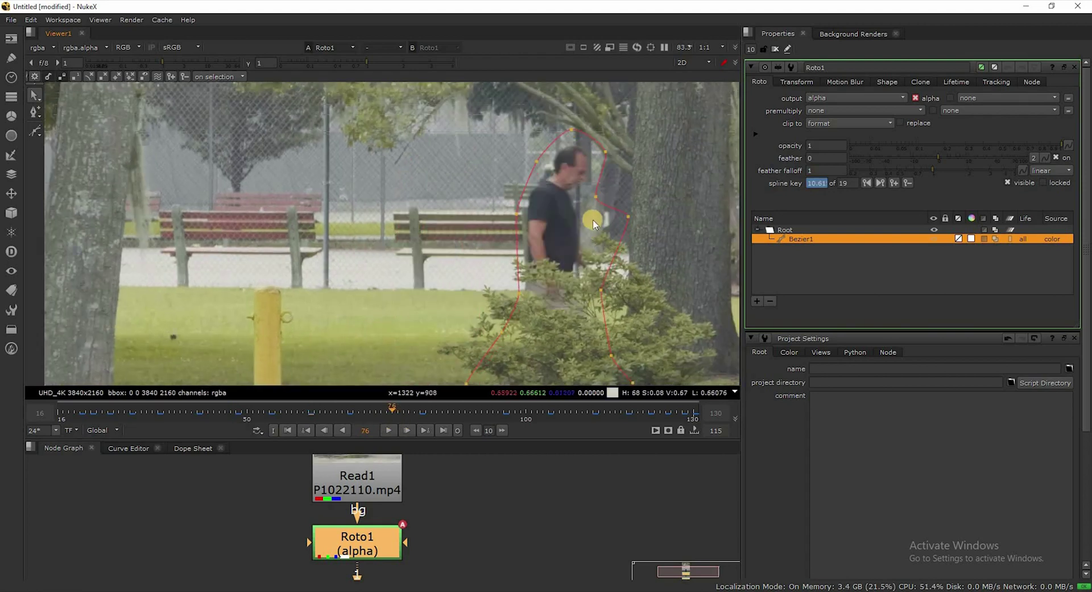
scroll(566, 235, "down", 1)
scroll(488, 375, "down", 1)
mouse_move(489, 379)
left_mouse_down()
mouse_move(473, 334)
mouse_move(483, 370)
left_mouse_up()
scroll(472, 334, "up", 2)
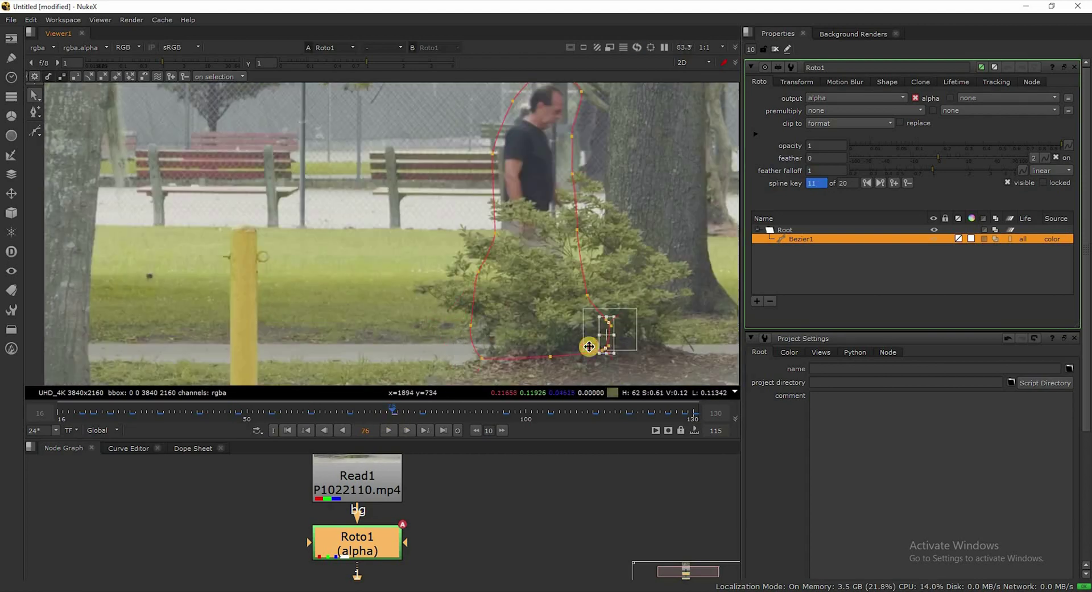
Step: Adjust the outline's front foot points at frame 90, then check the shape at frame 108
scroll(660, 310, "down", 2)
left_click_drag(660, 310, 625, 343)
scroll(621, 336, "up", 2)
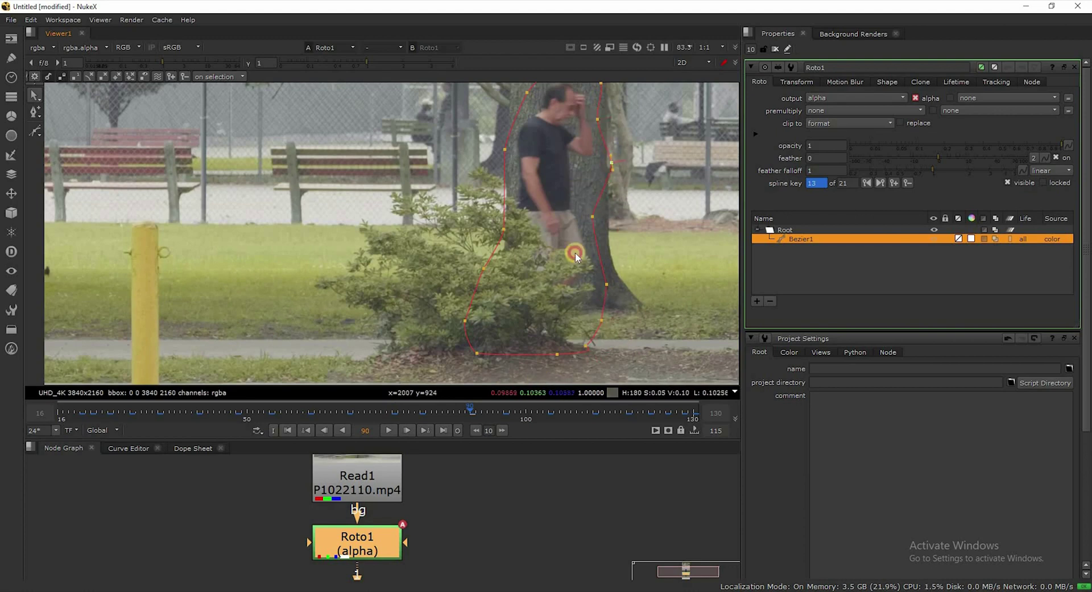
left_click(574, 416)
middle_click_drag(487, 206, 452, 274)
scroll(452, 274, "down", 3)
Step: Correct the outline from frame 38 onward, stepping frame by frame as the man passes behind the yellow post
left_click(180, 416)
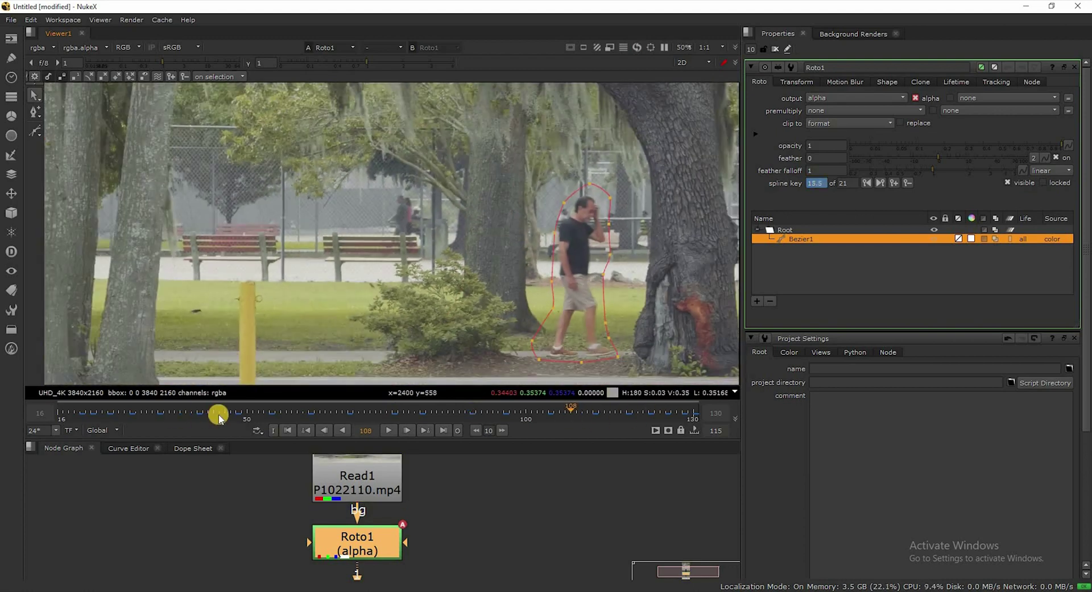
scroll(278, 353, "up", 4)
scroll(250, 364, "down", 2)
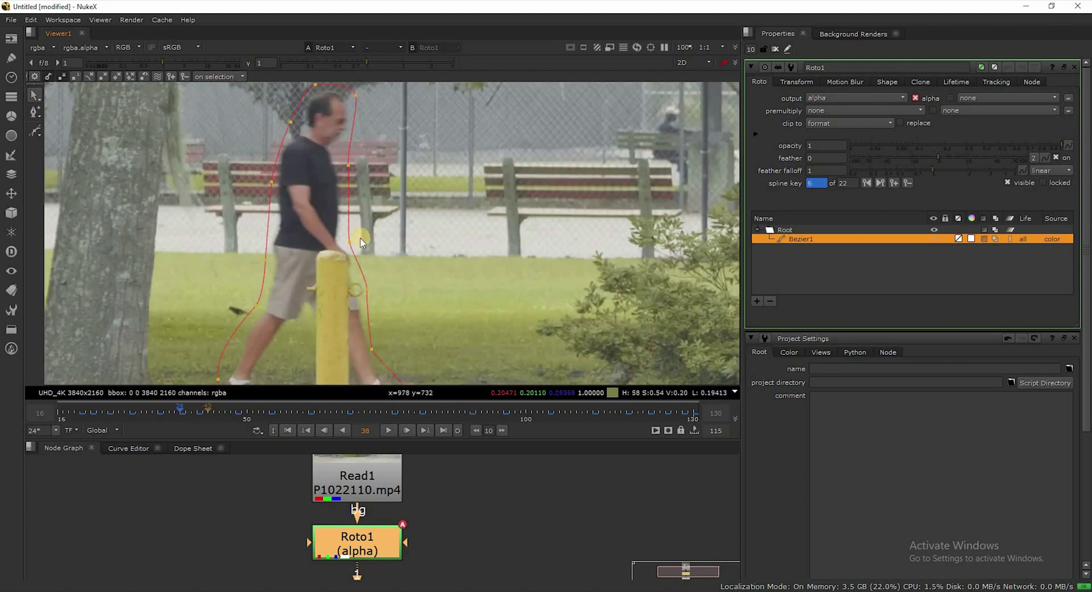
key("Right")
scroll(248, 292, "down", 1)
key("Right")
key("Right")
key("Right")
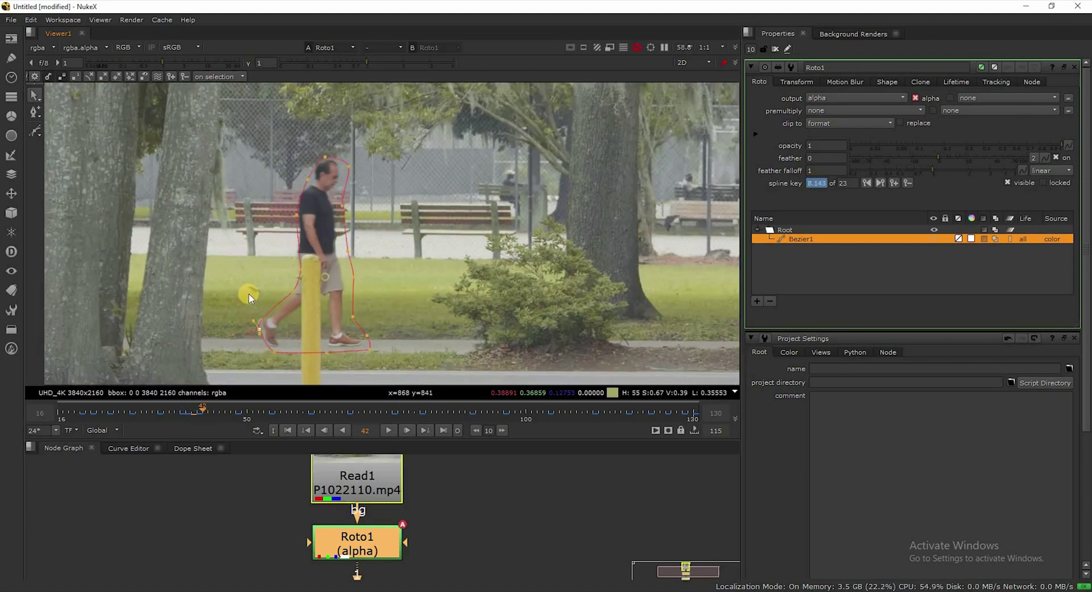
key("Right")
scroll(356, 171, "up", 1)
left_click_drag(356, 162, 364, 170)
Step: Step forward just past frame 48 and move the outline's front point clear of the man's body
scroll(400, 210, "down", 1)
key("Right")
key("Right")
key("Right")
key("Right")
key("Right")
key("Right")
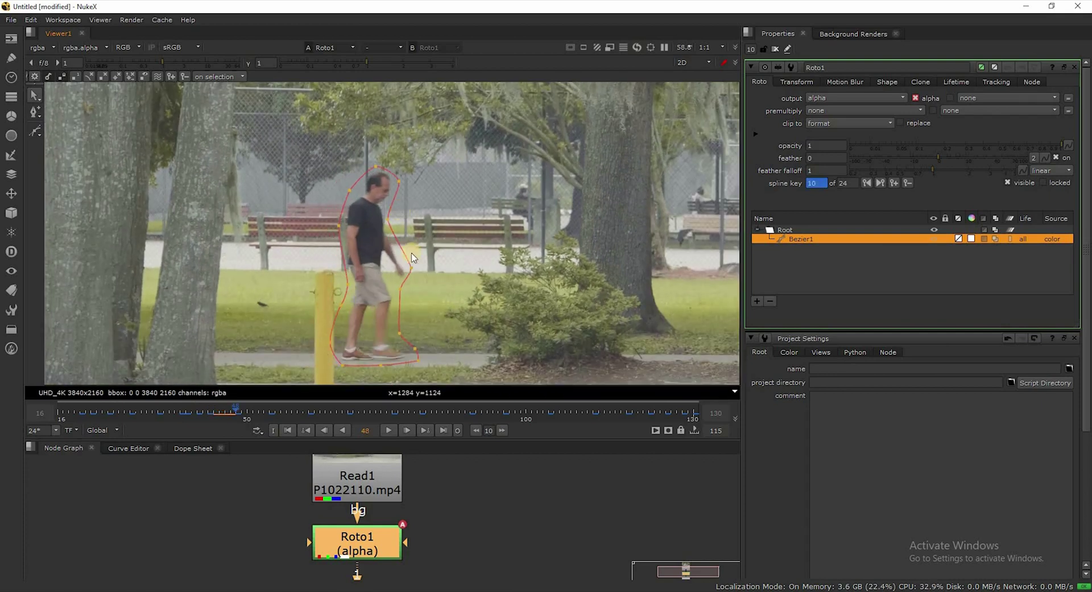
scroll(425, 363, "up", 5)
left_click_drag(414, 332, 434, 315)
scroll(254, 363, "down", 3)
Step: Move the outline's front points outside the man's forward foot and hand at frames 50 and 51
key("Right")
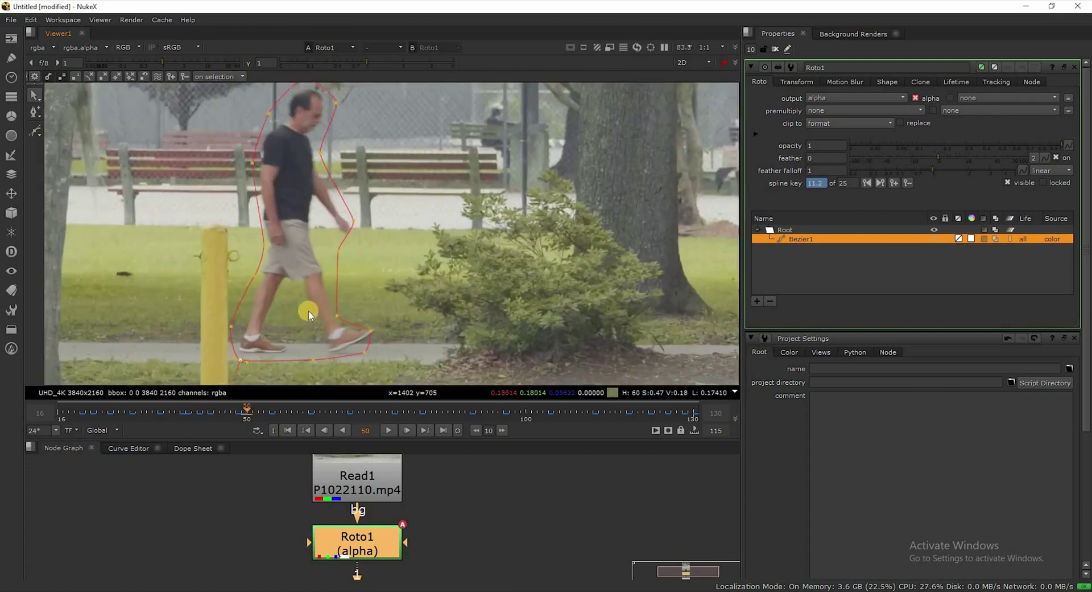
scroll(371, 343, "up", 4)
left_click_drag(373, 329, 402, 315)
scroll(363, 298, "down", 3)
key("Right")
left_click_drag(297, 297, 350, 338)
scroll(376, 379, "down", 3)
scroll(362, 264, "up", 7)
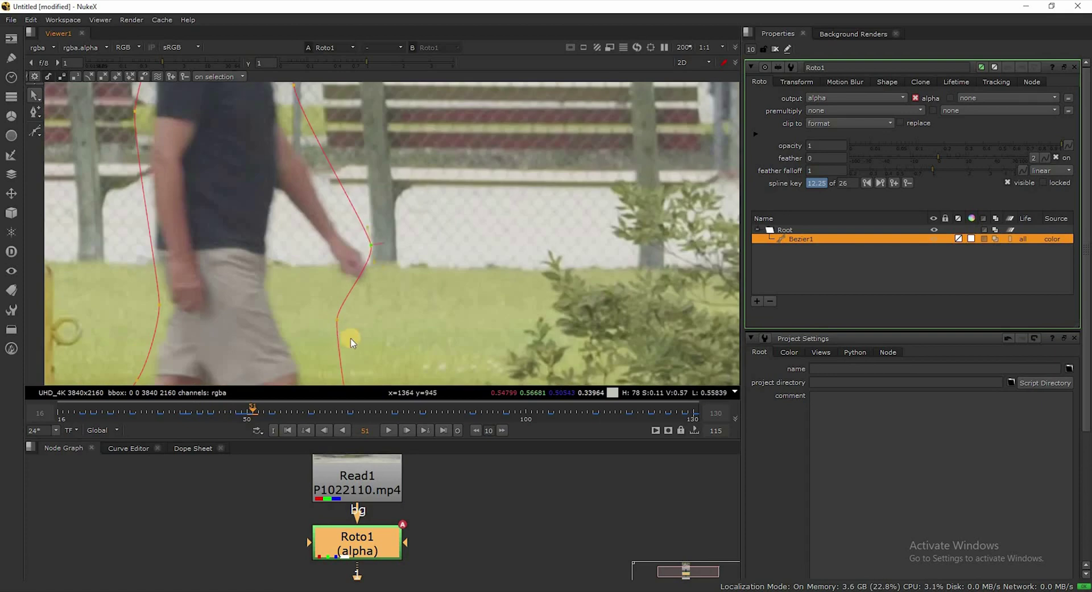
left_click_drag(371, 261, 385, 260)
scroll(417, 297, "down", 7)
Step: Extend the outline beyond the toe of the man's front shoe at frame 52
key("Right")
scroll(392, 378, "up", 8)
left_click_drag(432, 333, 443, 336)
scroll(445, 305, "down", 3)
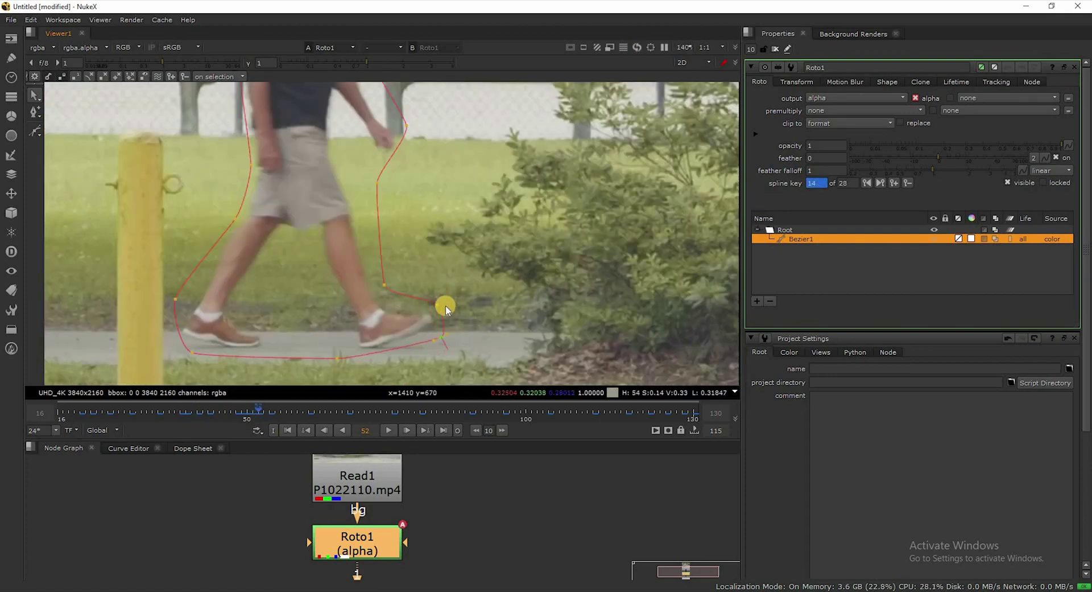
scroll(446, 305, "down", 4)
Step: Advance one frame past 52 and readjust the outline's front edge around the man
key("Right")
scroll(419, 263, "up", 2)
left_click_drag(392, 219, 453, 290)
key("KP_6")
Step: Step forward through frame 55 and reposition the outline's rear points around the man's trailing leg
scroll(453, 289, "down", 1)
key("Right")
key("Right")
key("Right")
key("Right")
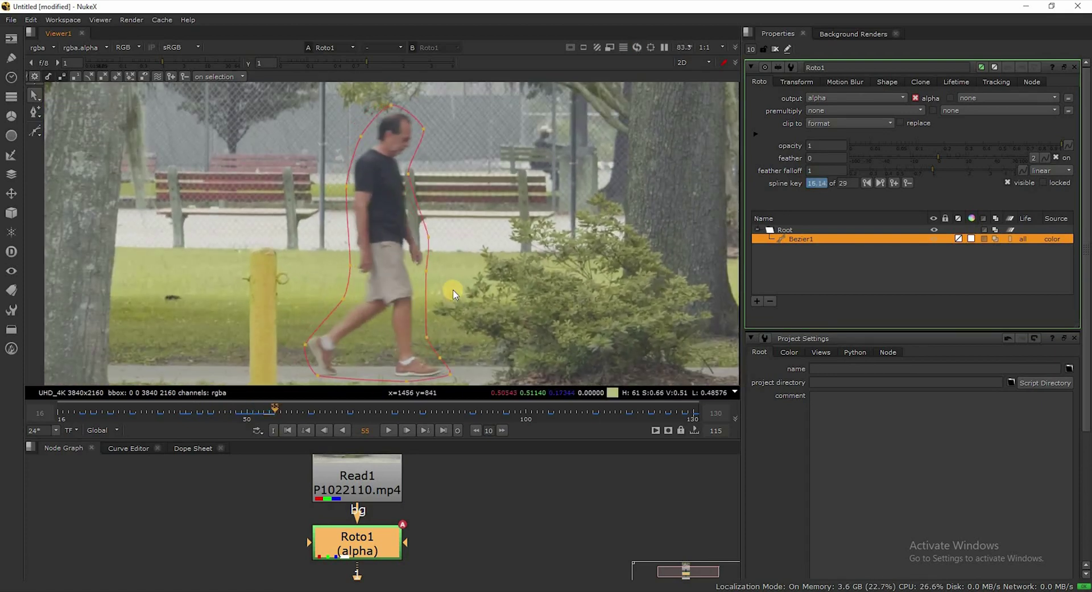
left_click_drag(320, 364, 382, 289)
Step: Advance past frame 60 and push the outline's front foot point forward, outside the man's leading shoe
key("Right")
key("Right")
key("Right")
key("Right")
key("Right")
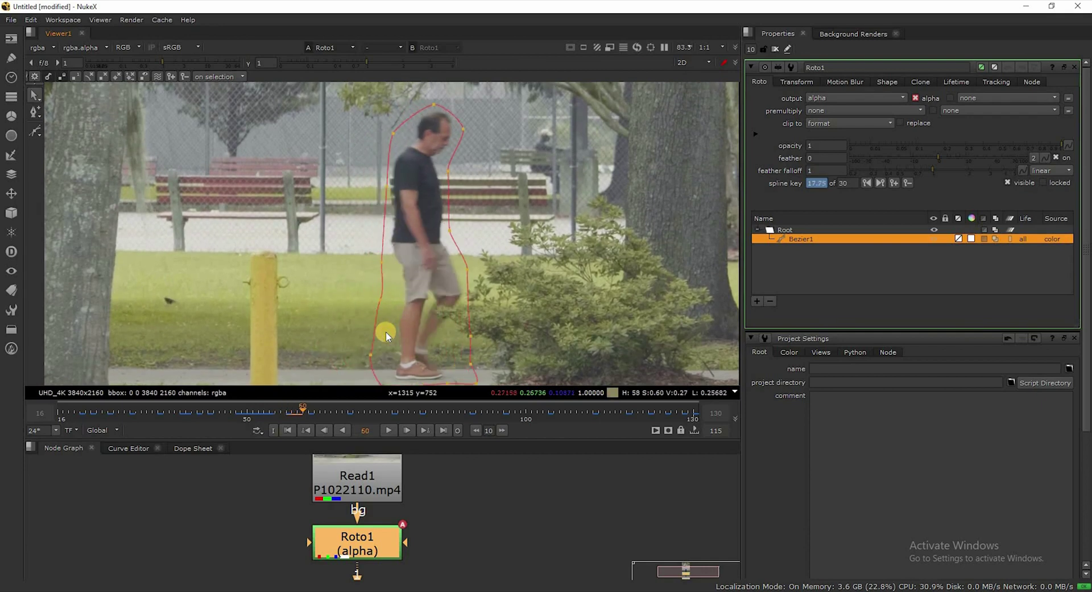
left_click(507, 361)
left_click_drag(507, 361, 520, 361)
Step: Advance to frame 67 and move the outline's rear points in toward the man's shorts and thigh
key("Right")
key("Right")
key("Right")
key("Right")
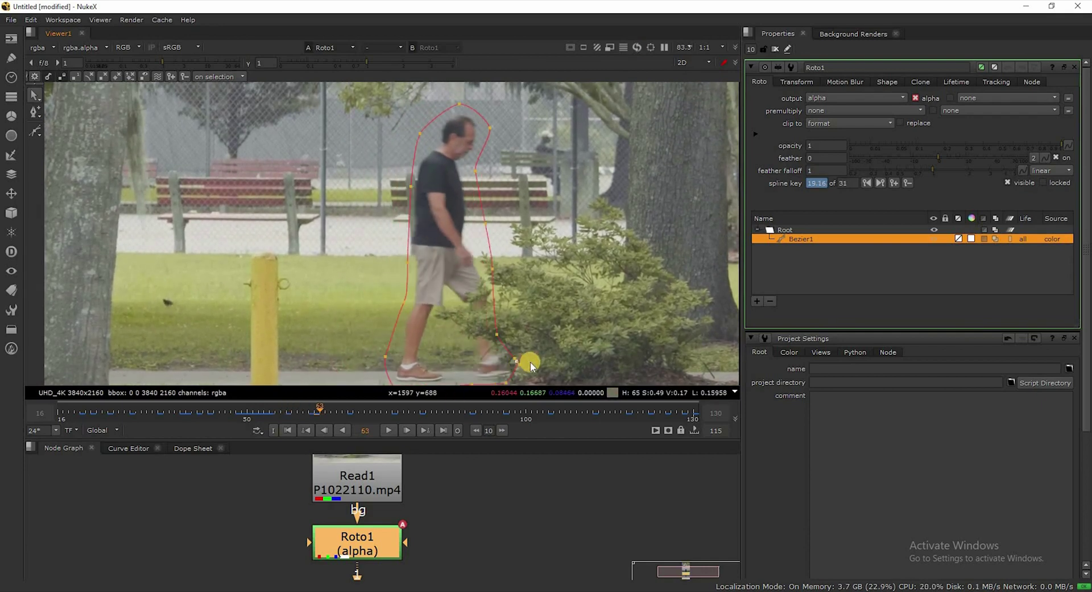
scroll(408, 243, "down", 1)
key("Right")
scroll(407, 244, "up", 3)
left_click_drag(411, 243, 468, 320)
left_click_drag(468, 294, 476, 293)
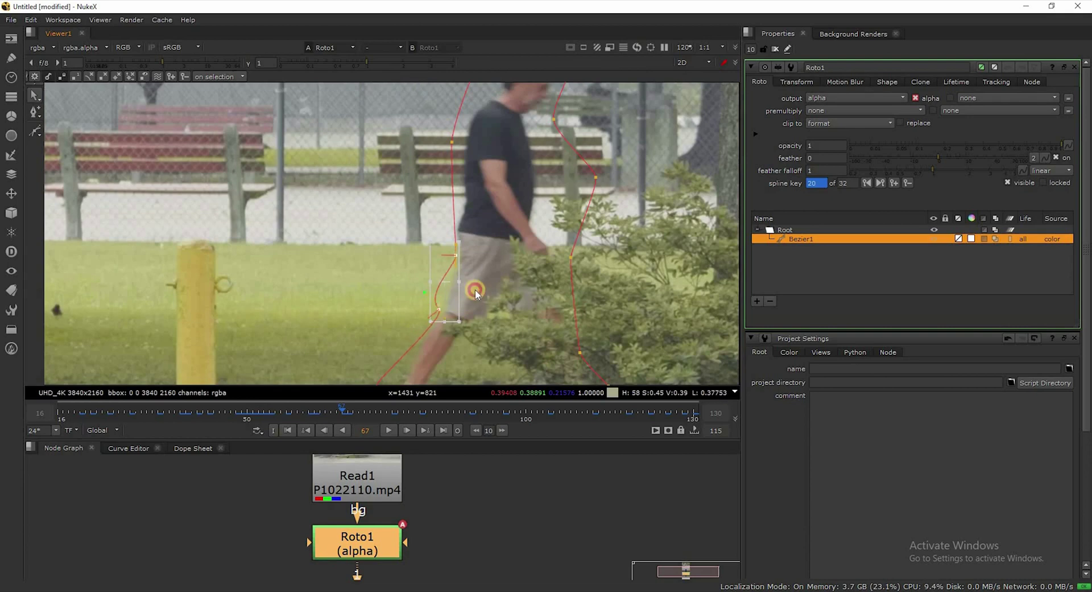
Step: Step forward just past frame 70 and fit the outline's rear point to the man's trailing foot
scroll(529, 226, "down", 2)
key("Right")
key("Right")
key("Right")
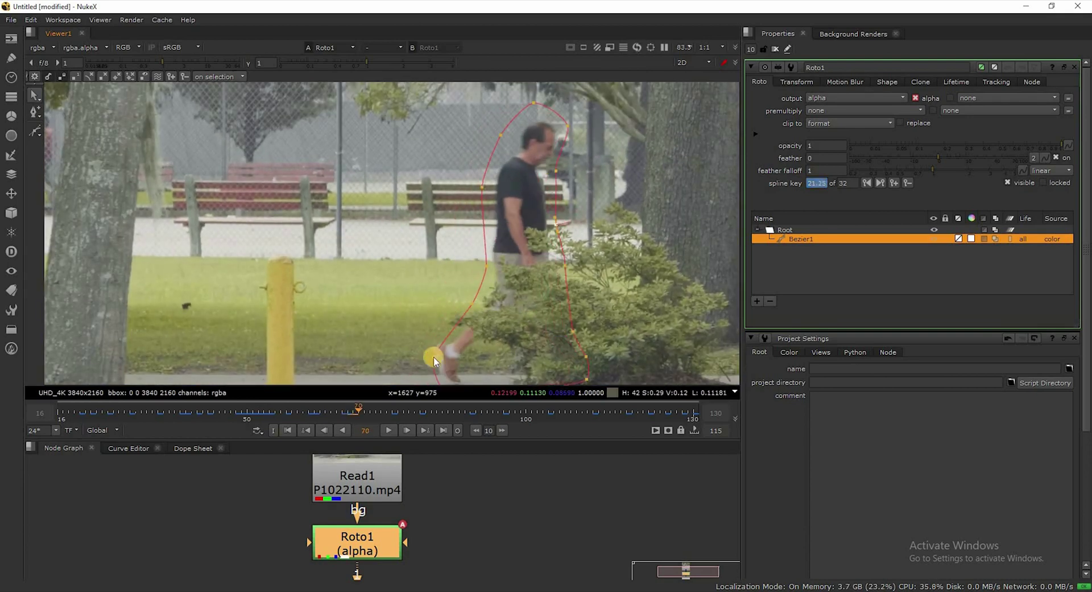
key("Right")
scroll(409, 241, "down", 1)
scroll(435, 329, "up", 2)
left_click_drag(436, 344, 453, 325)
Step: Advance from frame 70 to 78, fitting the outline's rear points around the man's trailing foot
key("Right")
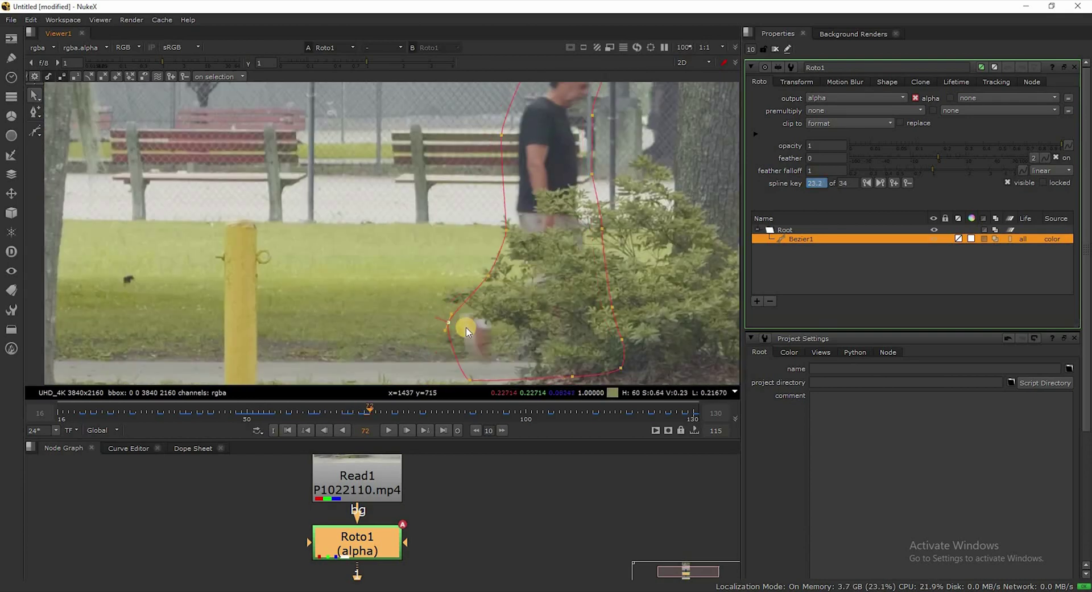
scroll(467, 327, "down", 1)
key("Right")
key("Right")
key("Right")
key("Right")
key("Right")
key("Right")
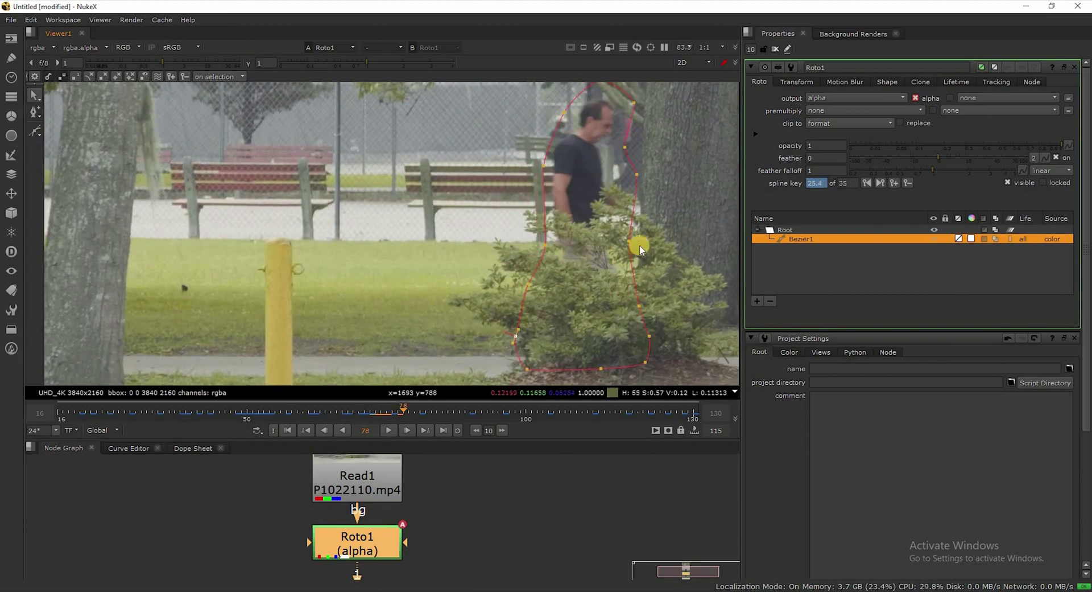
Step: Advance to frame 82 and adjust the outline's front points around the man's raised hand
scroll(636, 234, "down", 2)
key("Right")
key("Right")
key("Right")
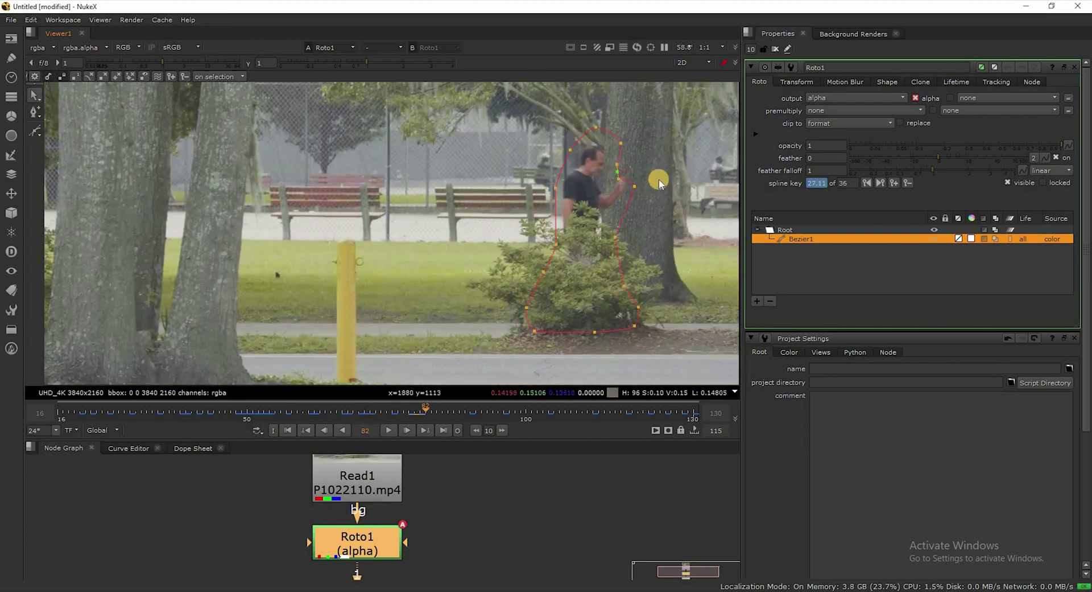
left_click_drag(659, 178, 623, 163)
Step: Step forward to frame 94 and fit the outline's front foot points around the man's leading shoe
scroll(623, 162, "up", 2)
key("Right")
key("Right")
key("Right")
key("Right")
key("Right")
key("Right")
key("Right")
key("Right")
key("Right")
key("Right")
key("Right")
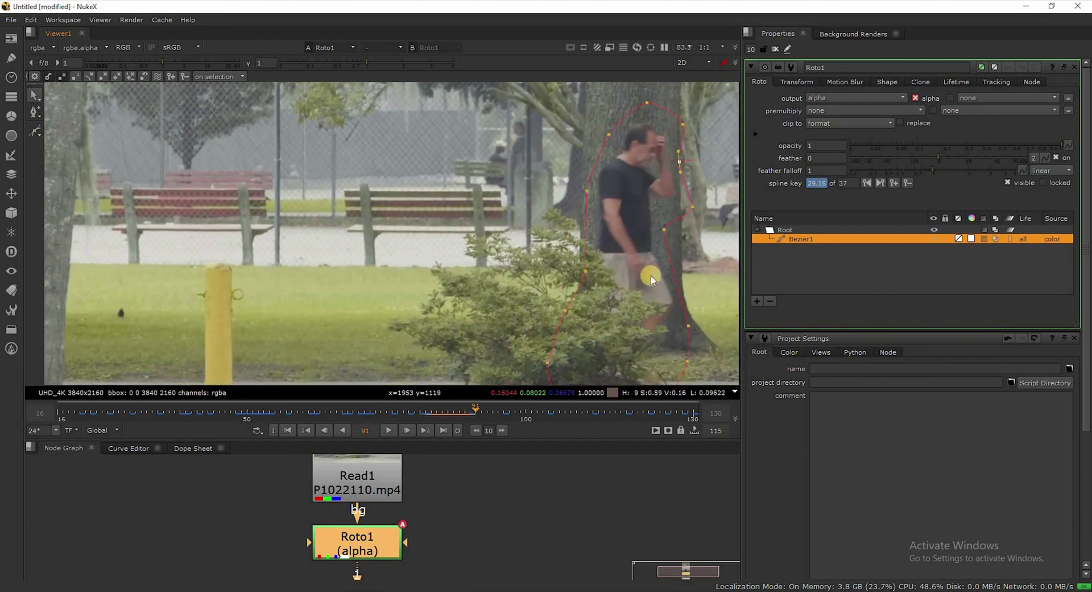
scroll(643, 307, "up", 3)
key("Right")
left_click_drag(683, 266, 654, 334)
scroll(466, 334, "down", 5)
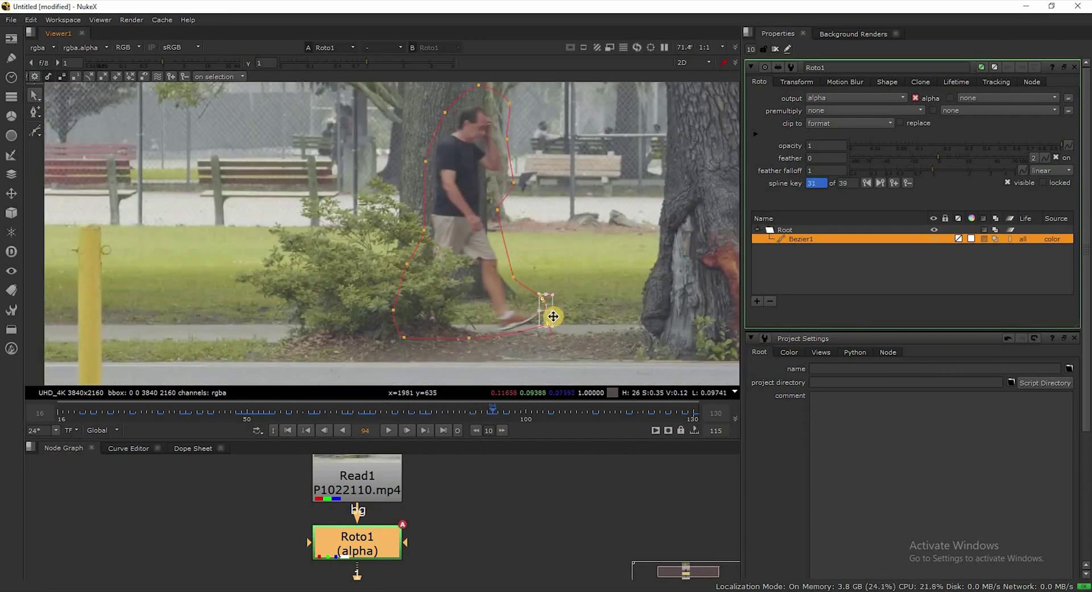
Step: Advance to frame 99, correcting the outline's front foot point ahead of the leading shoe on the way
key("Right")
scroll(553, 318, "up", 5)
left_click(591, 313)
key("Right")
key("Right")
key("Right")
scroll(424, 322, "down", 5)
key("Right")
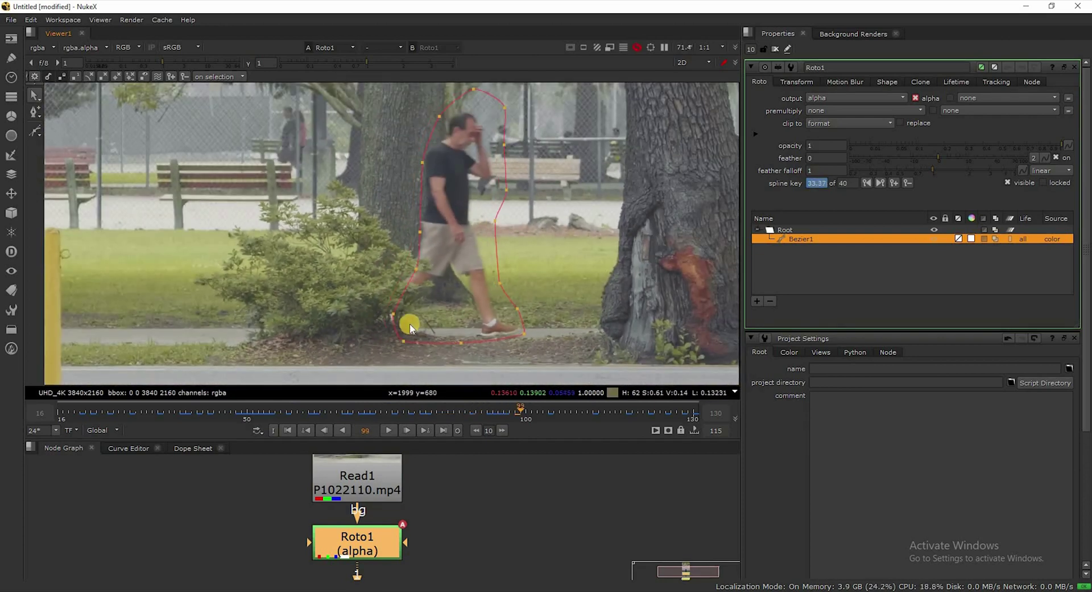
Step: Refit the outline's rear and front foot points around both shoes at frame 100, and continue to frame 101
key("Right")
scroll(392, 311, "up", 4)
left_click(377, 299)
left_click(559, 332)
scroll(521, 338, "down", 3)
key("Right")
scroll(443, 292, "down", 2)
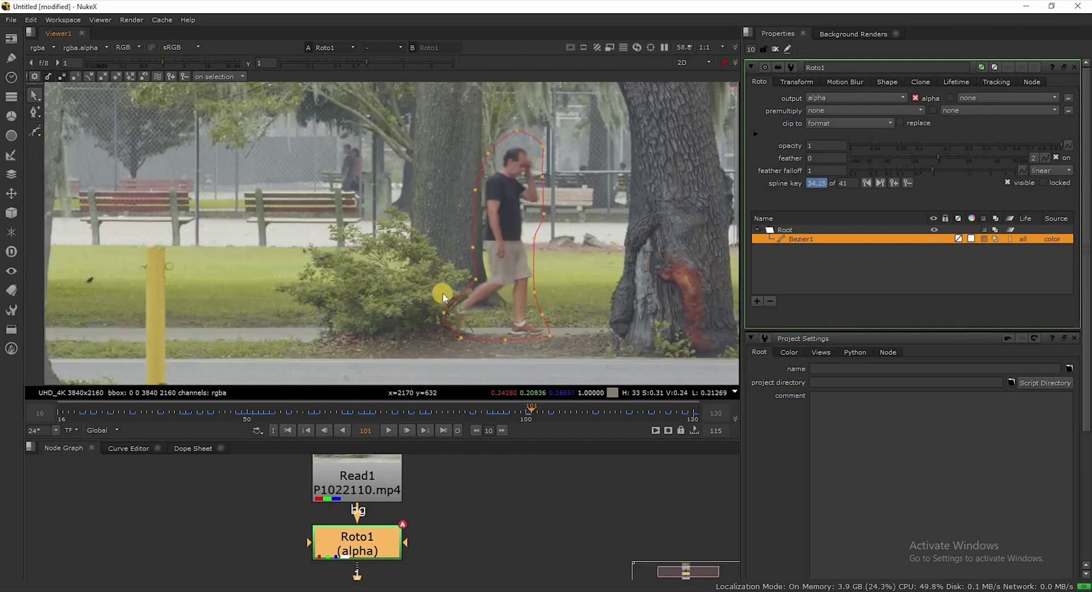
Step: Move the outline's lower rear point slightly forward near the trailing foot at frame 102, and continue to frame 105
key("Right")
scroll(462, 333, "up", 5)
left_click_drag(462, 333, 470, 335)
scroll(598, 317, "down", 4)
key("Right")
key("Right")
key("Right")
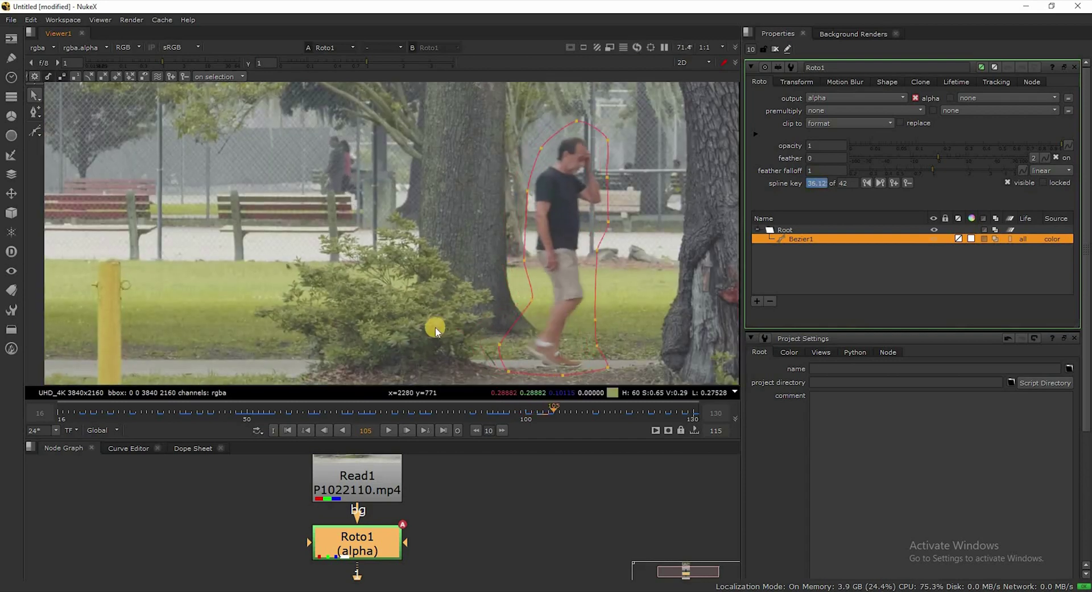
Step: Deselect the outline and play the clip from the first frame to check how the shape follows the man
key("Right")
key("Right")
scroll(435, 327, "down", 5)
left_click(428, 374)
key("Home")
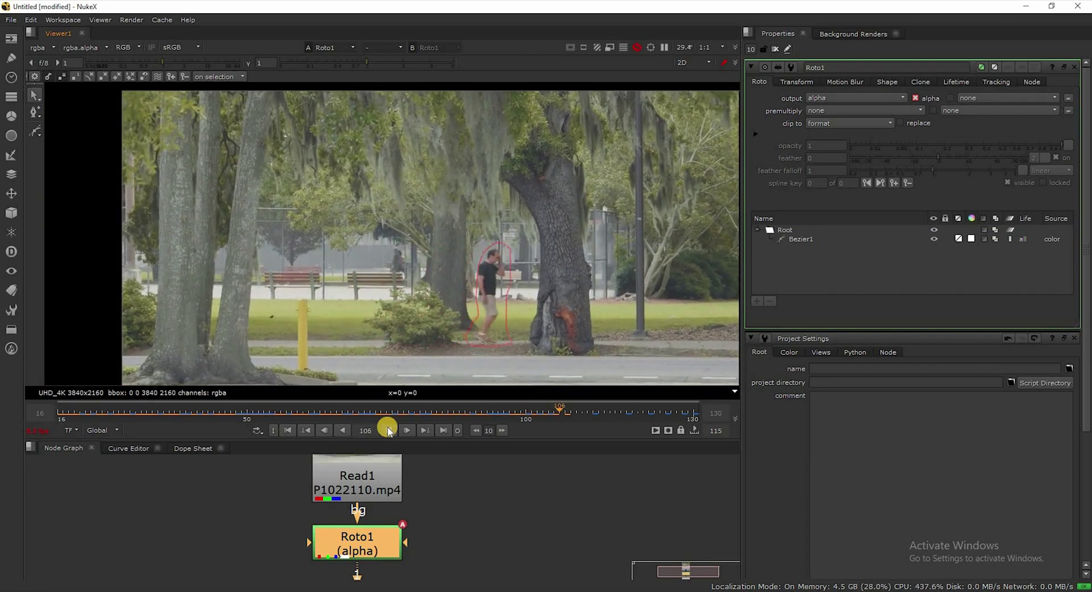
scroll(261, 317, "up", 2)
key("k")
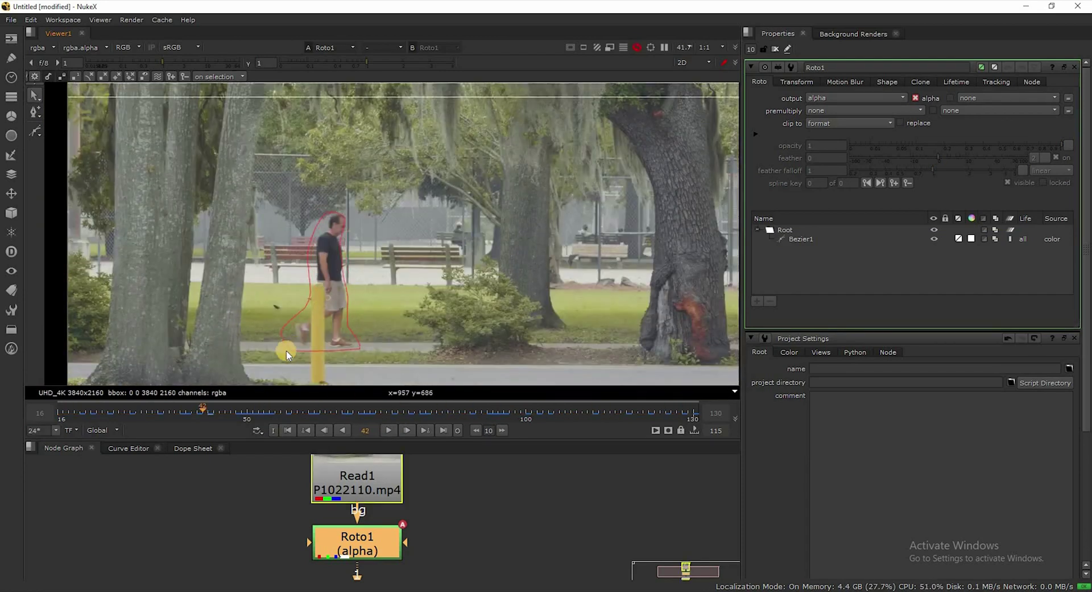
Step: Step back from frame 42 and forward again to check the outline on the earlier frames
key("Left")
key("Left")
key("Left")
key("Left")
key("Left")
key("Left")
key("Left")
key("Left")
key("Left")
key("Left")
key("Left")
key("Left")
key("Left")
key("Left")
key("Left")
key("Right")
key("Right")
key("Right")
key("Right")
key("Right")
key("Right")
Step: Advance to frame 38 and fit the outline's front foot point around the leading shoe beside the yellow post
scroll(283, 281, "up", 2)
key("Right")
key("Right")
key("Right")
key("Right")
scroll(357, 353, "up", 3)
left_click_drag(378, 358, 402, 337)
scroll(389, 355, "down", 2)
key("Right")
key("Right")
scroll(387, 341, "up", 2)
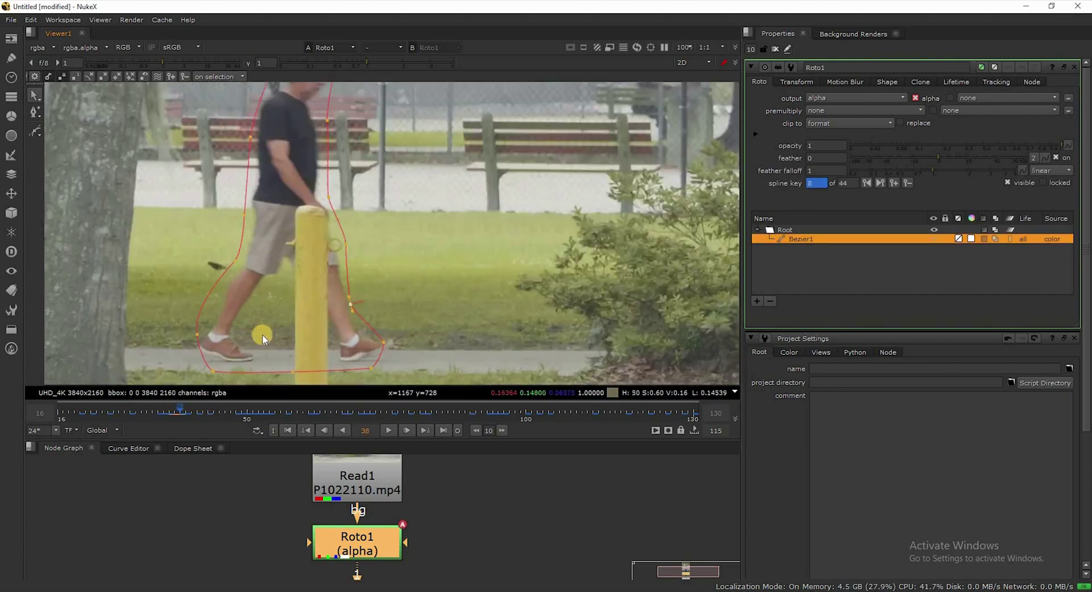
Step: Advance from frame 38 to 50, fitting the outline's front foot point around the leading shoe
scroll(299, 347, "down", 2)
key("Right")
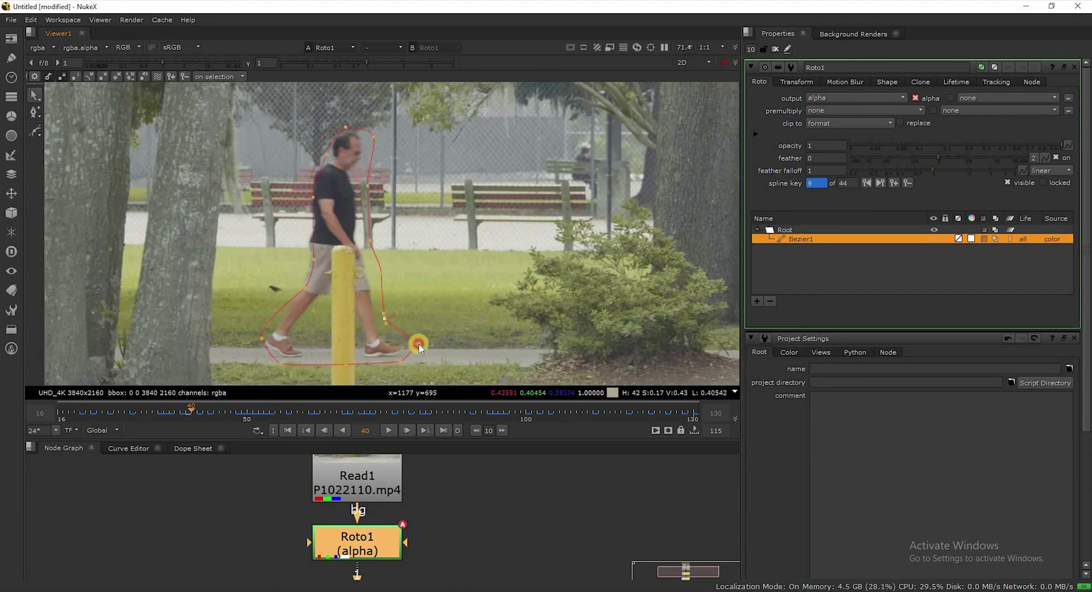
key("Right")
key("Right")
key("Right")
key("Right")
key("Right")
key("Right")
key("Right")
key("Right")
key("Right")
key("Right")
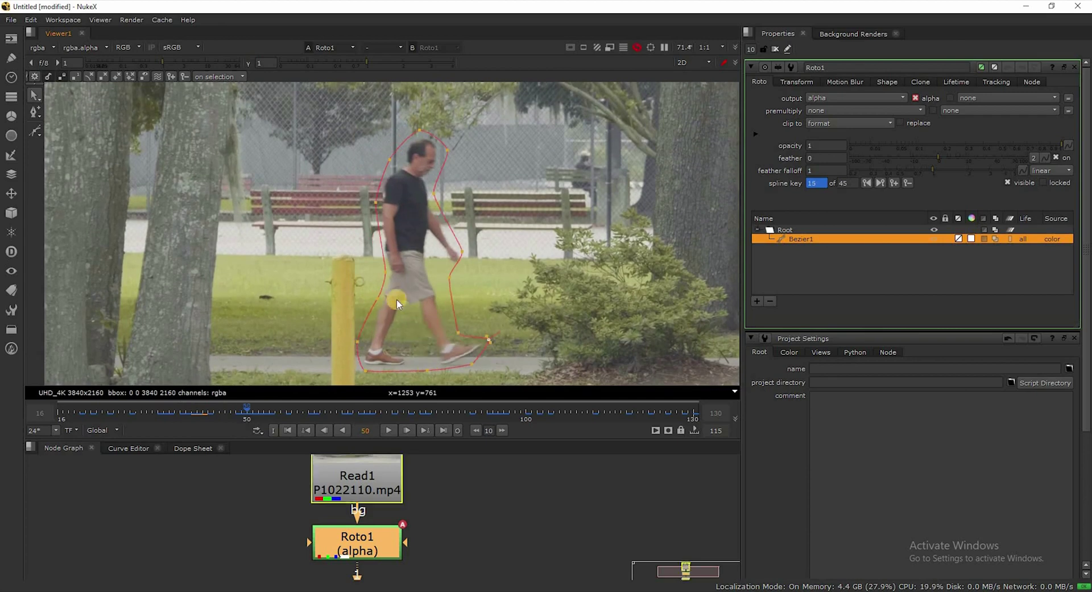
Step: Check the outline frame by frame past frame 50, and return to the first frame
key("Right")
key("Right")
key("Right")
key("Right")
key("Right")
key("Right")
key("Right")
key("Right")
key("Right")
key("Home")
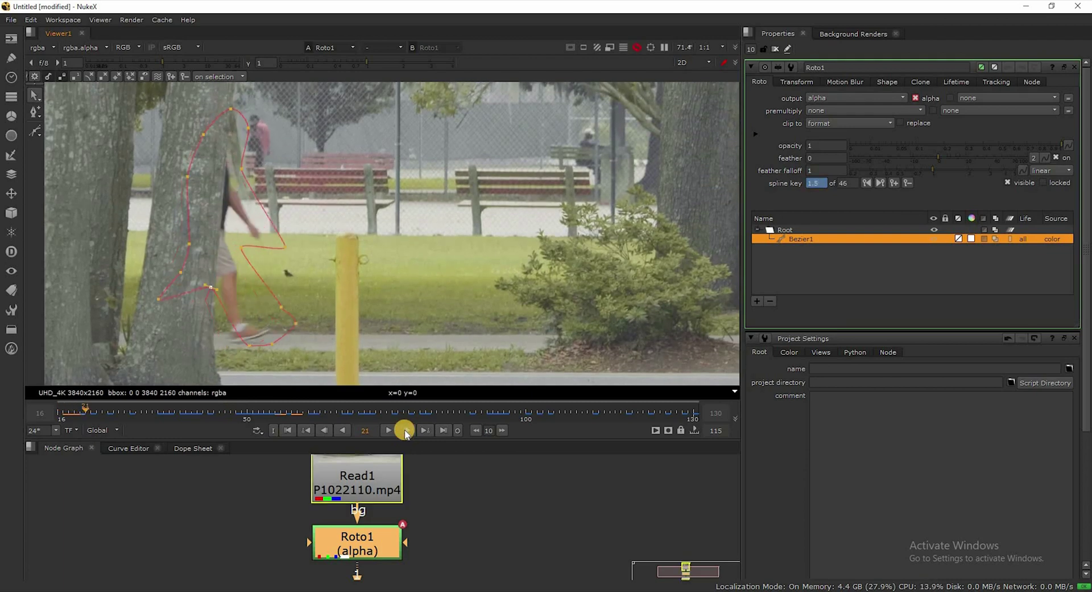
Step: Check the outline around the man frame by frame from frame 21 to 41
left_click(405, 431)
left_click(405, 431)
left_click(405, 431)
left_click(405, 431)
left_click(405, 430)
left_click(405, 431)
left_click(406, 431)
left_click(405, 431)
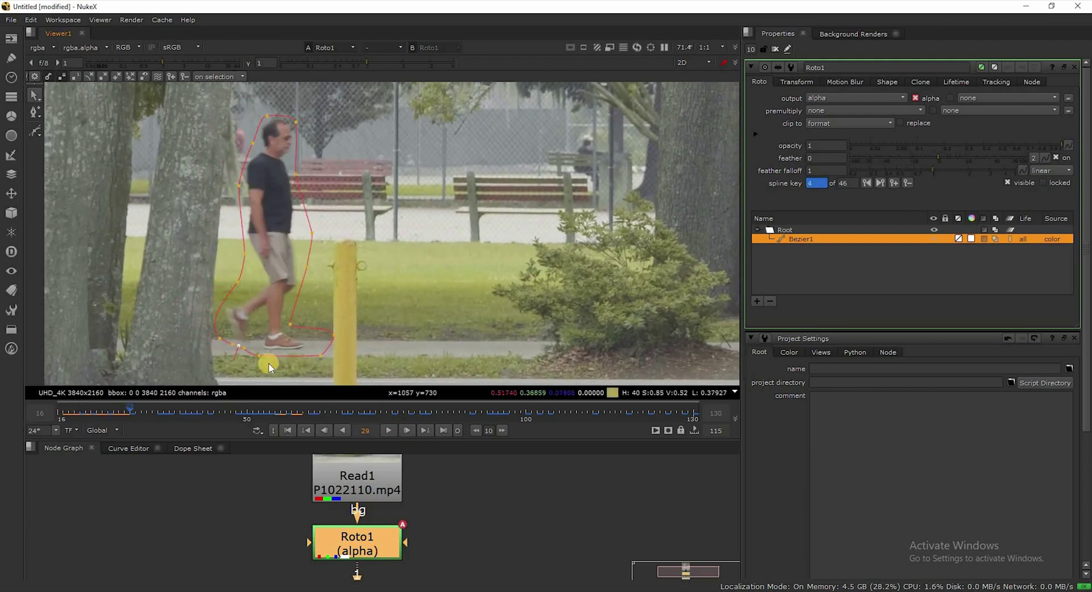
left_click(403, 429)
left_click(403, 430)
left_click(403, 429)
left_click(403, 430)
left_click_drag(222, 131, 287, 197)
left_click(412, 428)
left_click(412, 428)
key("Right")
left_click(411, 429)
left_click(411, 429)
left_click(411, 429)
left_click(411, 429)
left_click(411, 430)
Step: Play the clip through with the full frame in view to review the finished outline
scroll(232, 258, "down", 5)
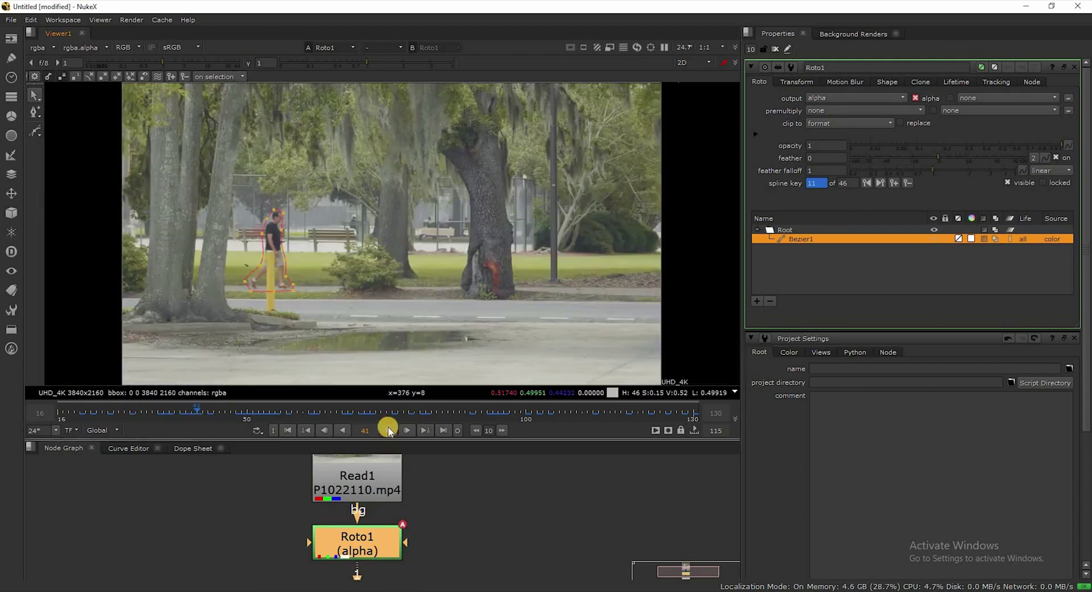
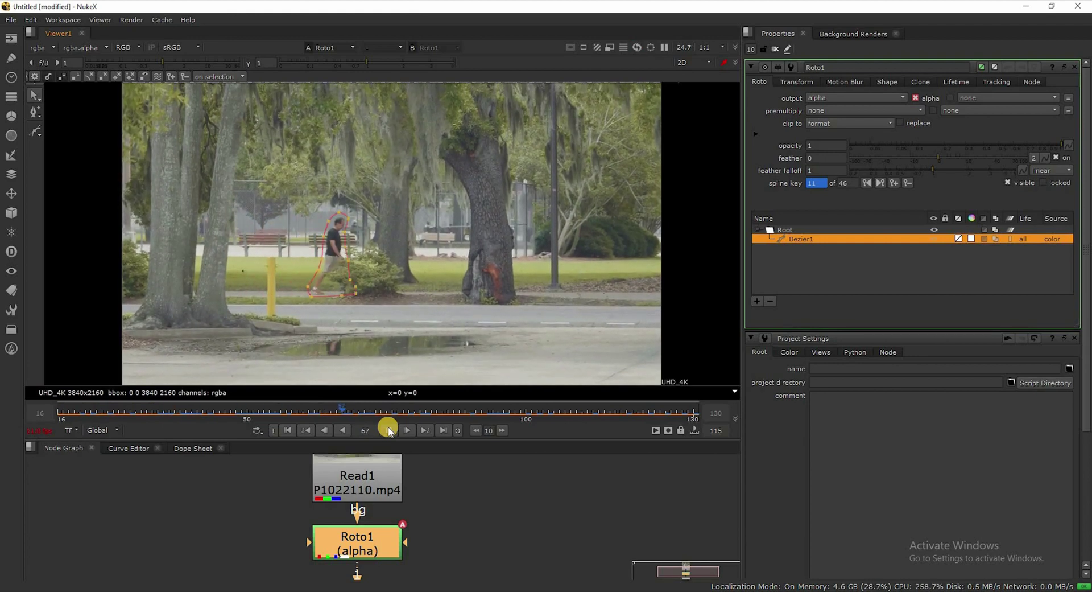
left_click(389, 430)
left_click(388, 430)
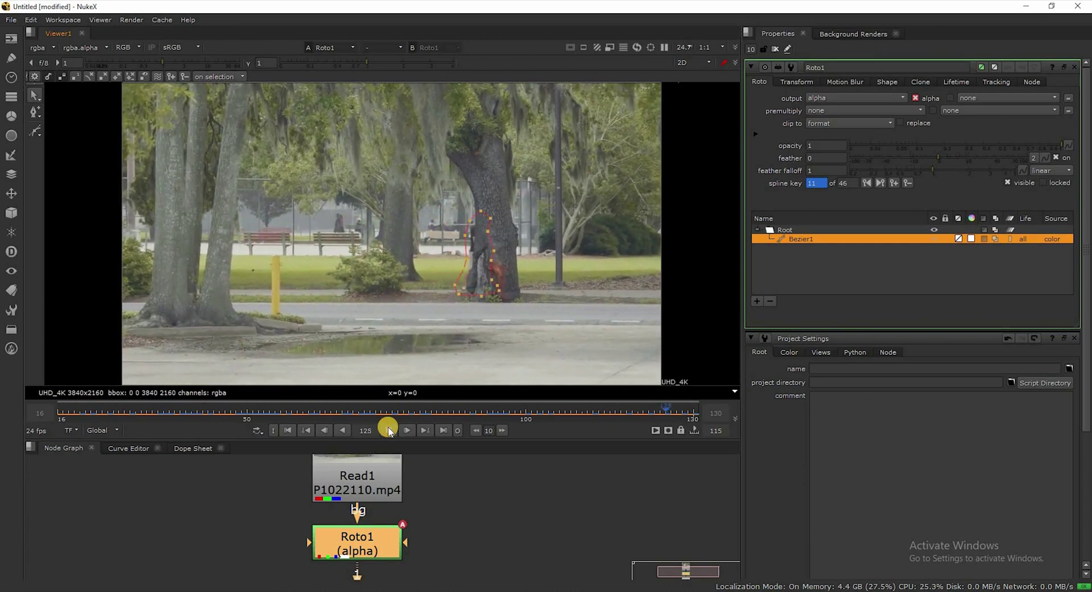
left_click(389, 430)
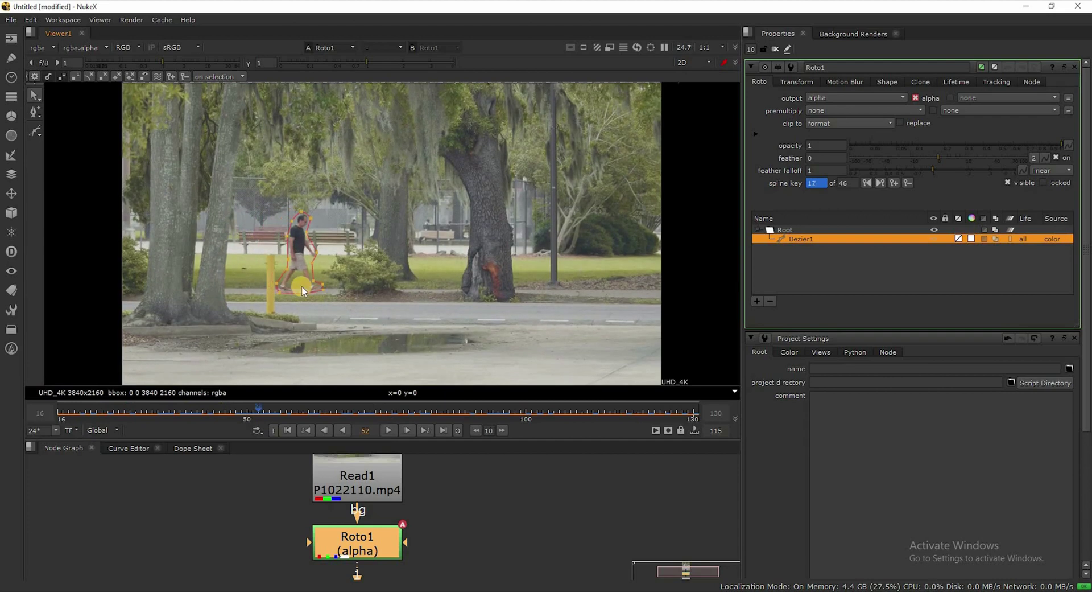
Step: Step forward to frame 56 and add an F_RigRemoval node after Roto1
key("Right")
key("Right")
key("Right")
key("Right")
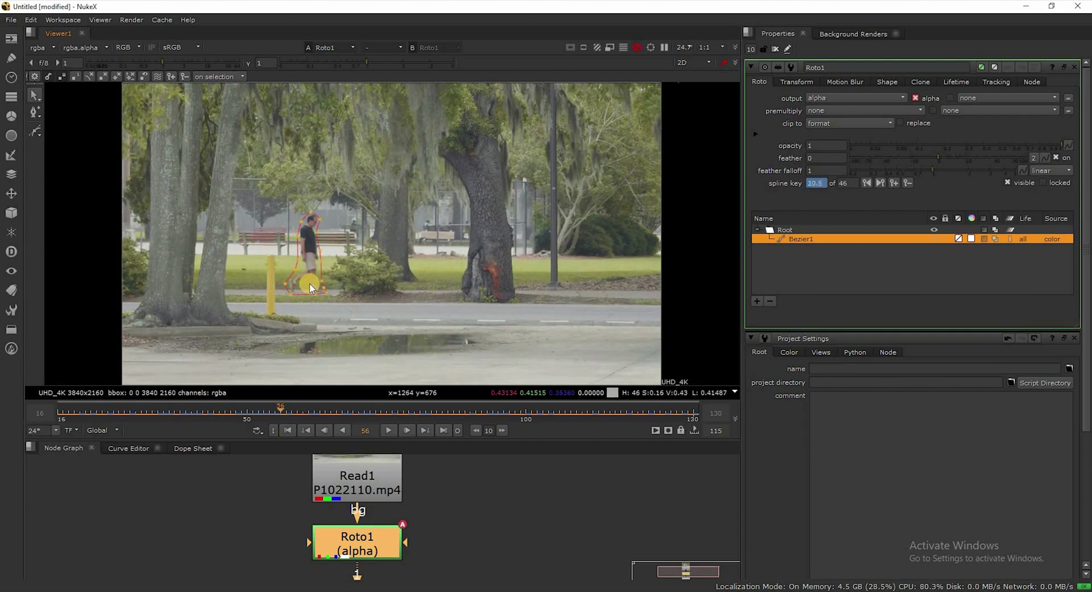
scroll(309, 283, "up", 5)
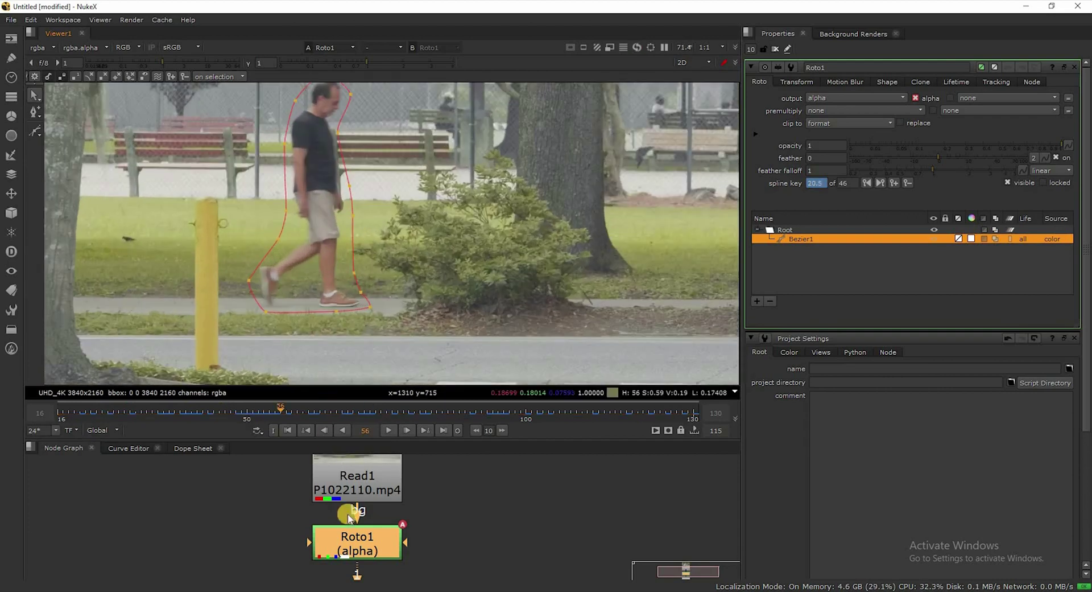
key("minus")
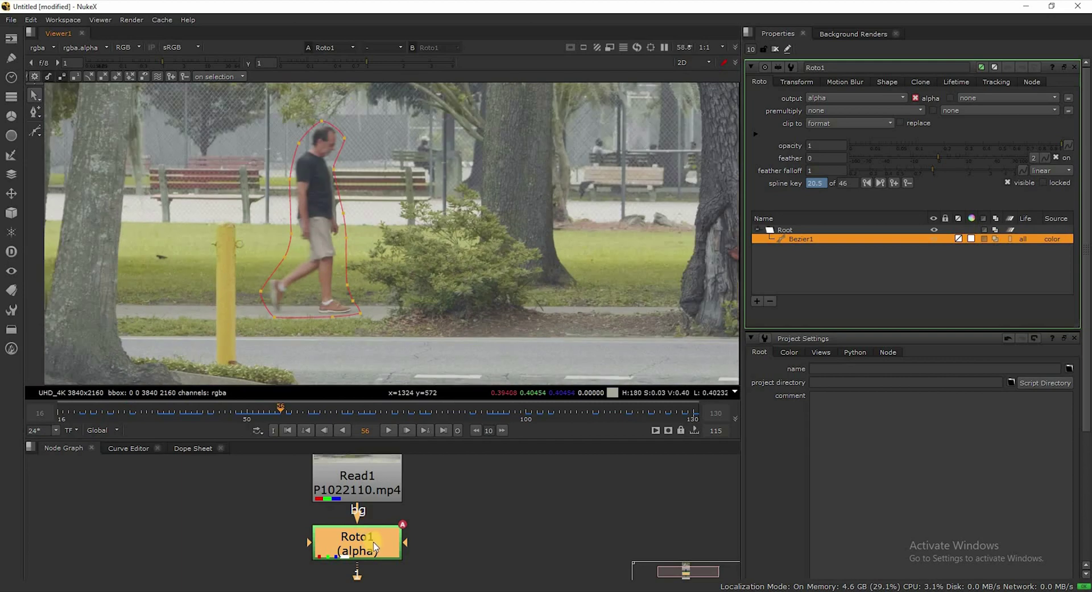
left_click(16, 353)
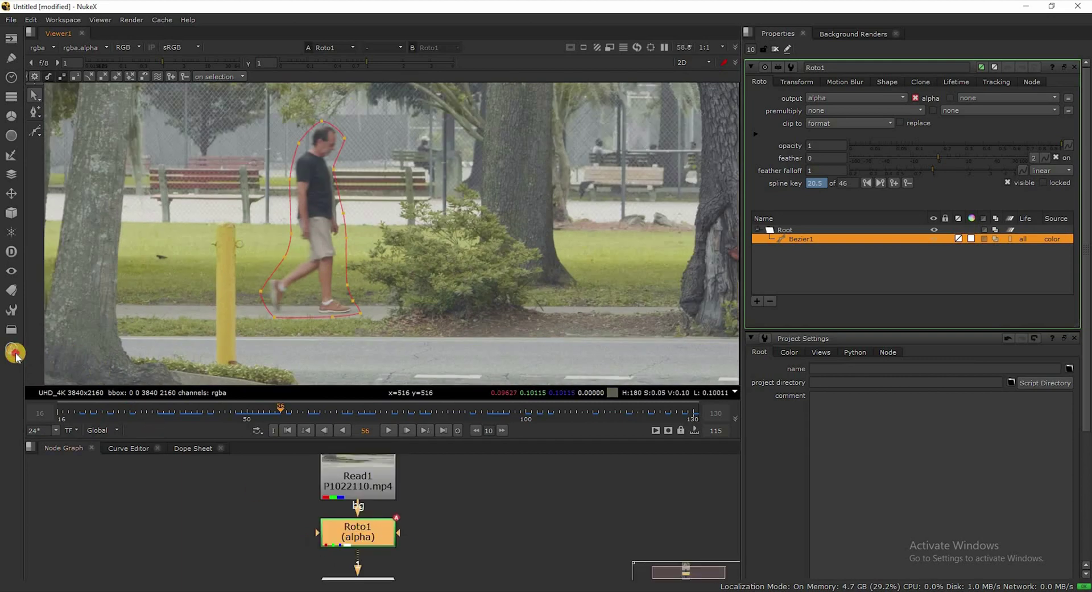
left_click(14, 353)
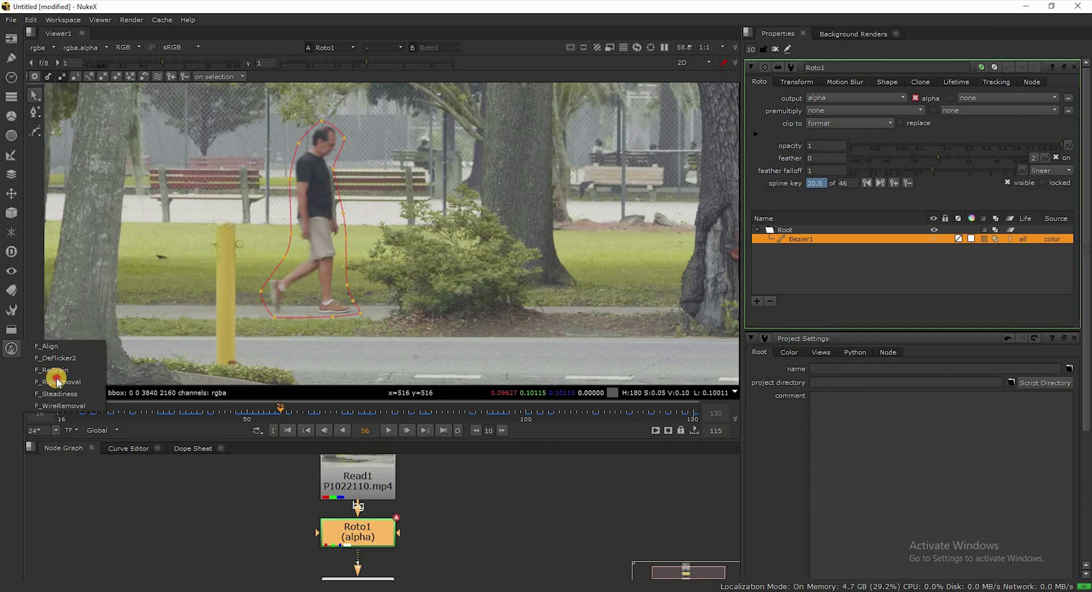
left_click(58, 381)
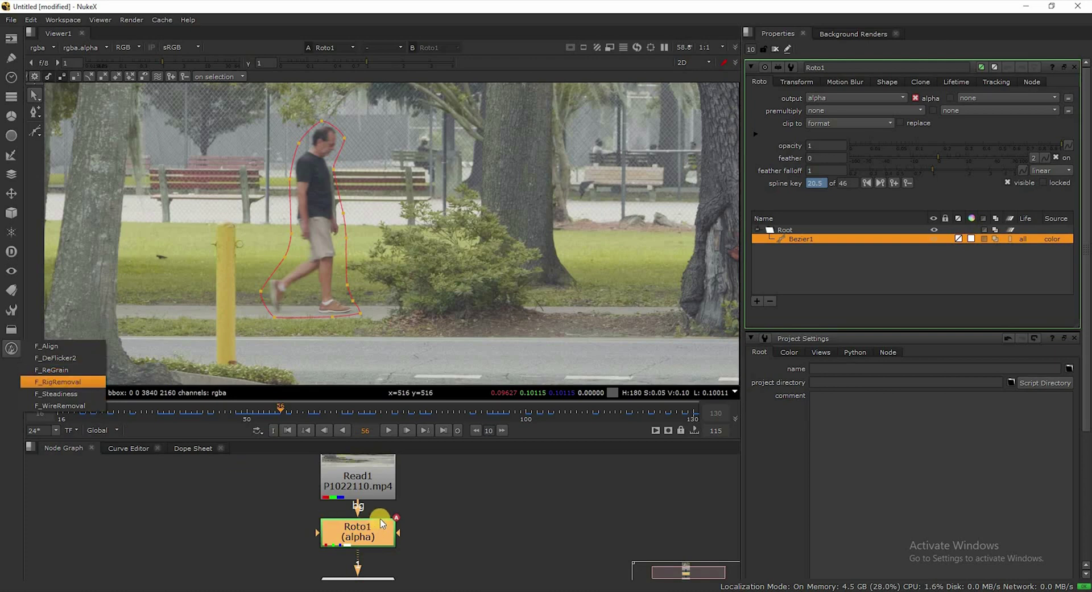
Step: Rearrange the node graph with F_RigRemoval1 beside Roto1 and Viewer1 below F_RigRemoval1
scroll(372, 566, "down", 5)
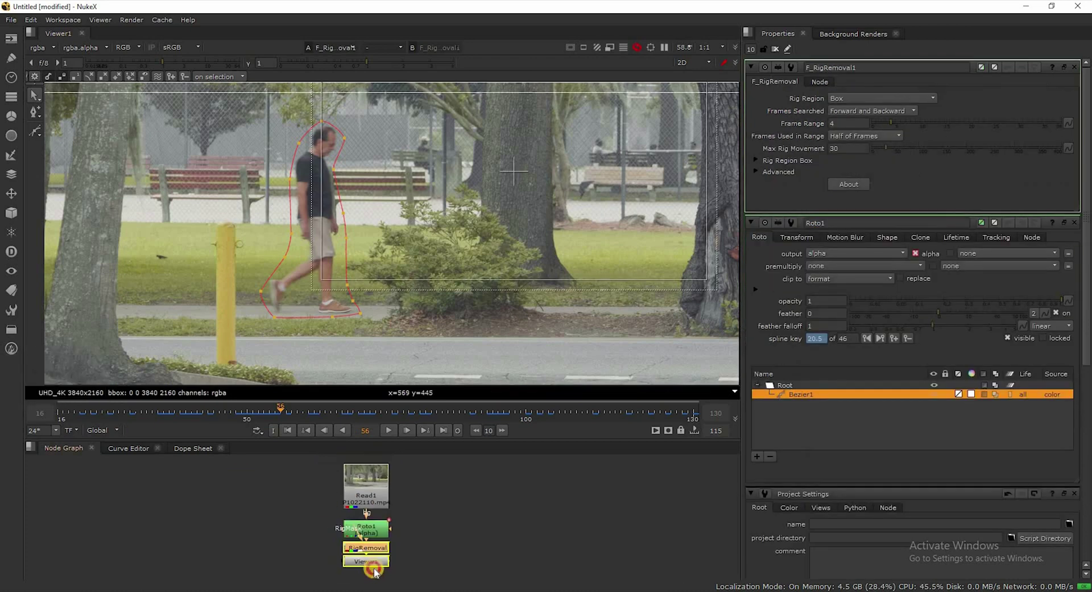
scroll(369, 543, "up", 3)
left_click_drag(369, 553, 369, 575)
left_click(431, 537)
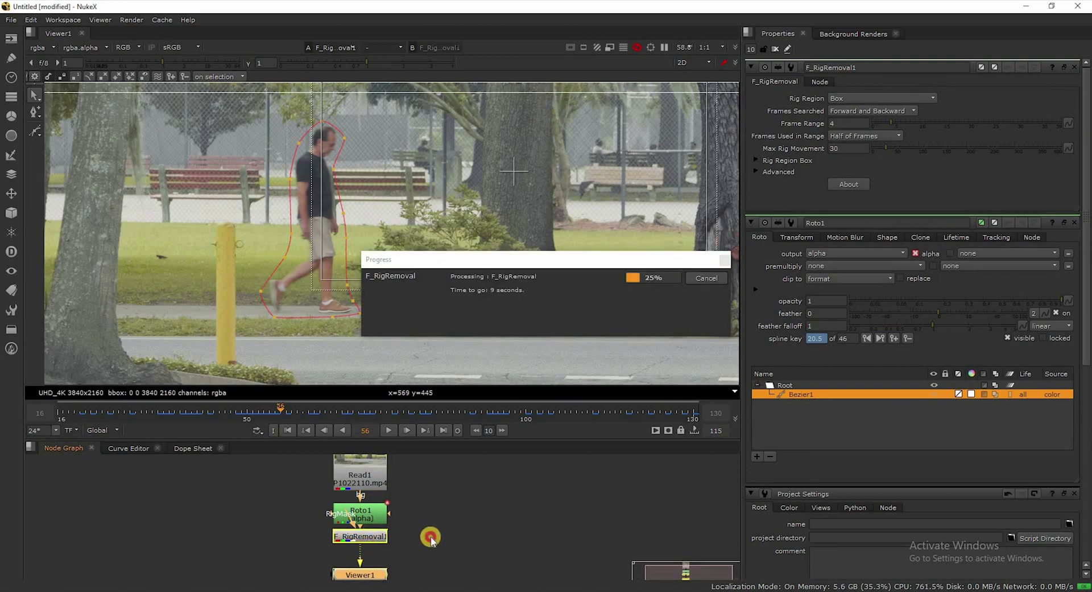
left_click_drag(368, 538, 464, 519)
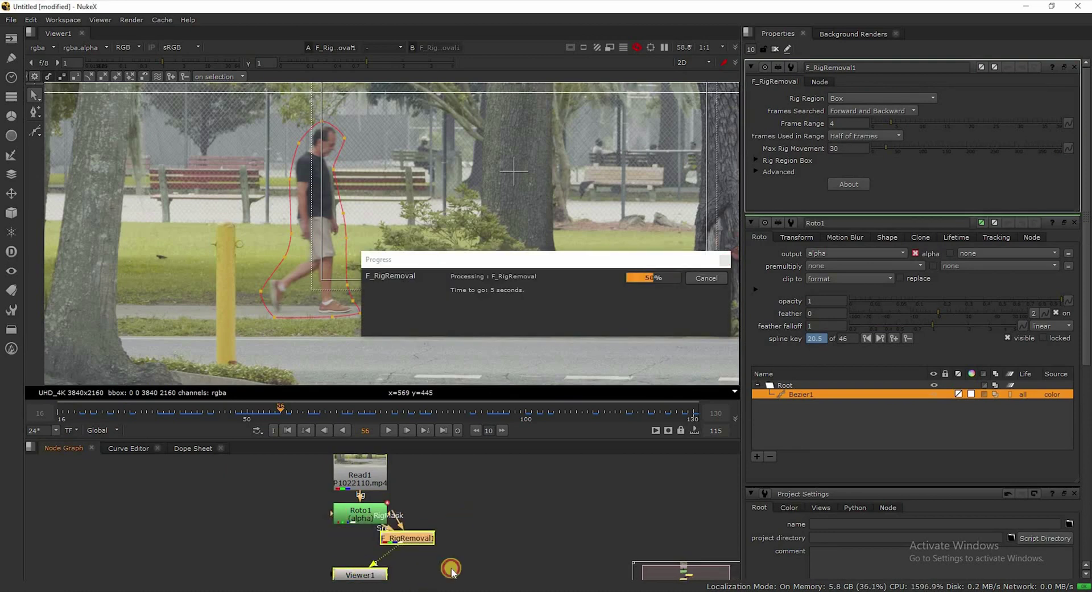
left_click_drag(361, 572, 457, 557)
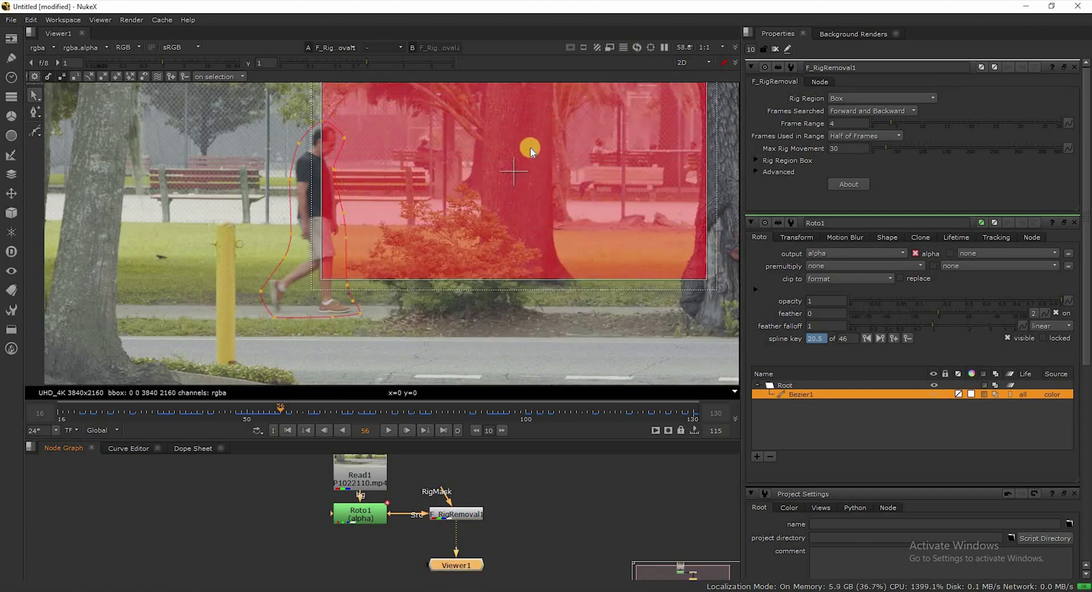
Step: Set the rig region of F_RigRemoval1 to Src Alpha
scroll(478, 192, "down", 2)
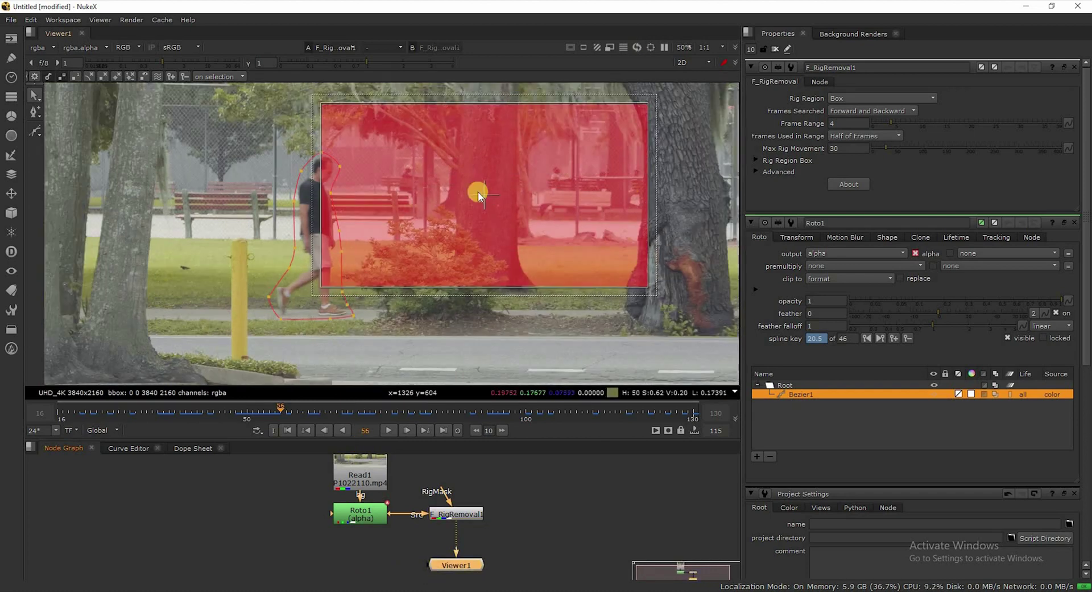
left_click(859, 100)
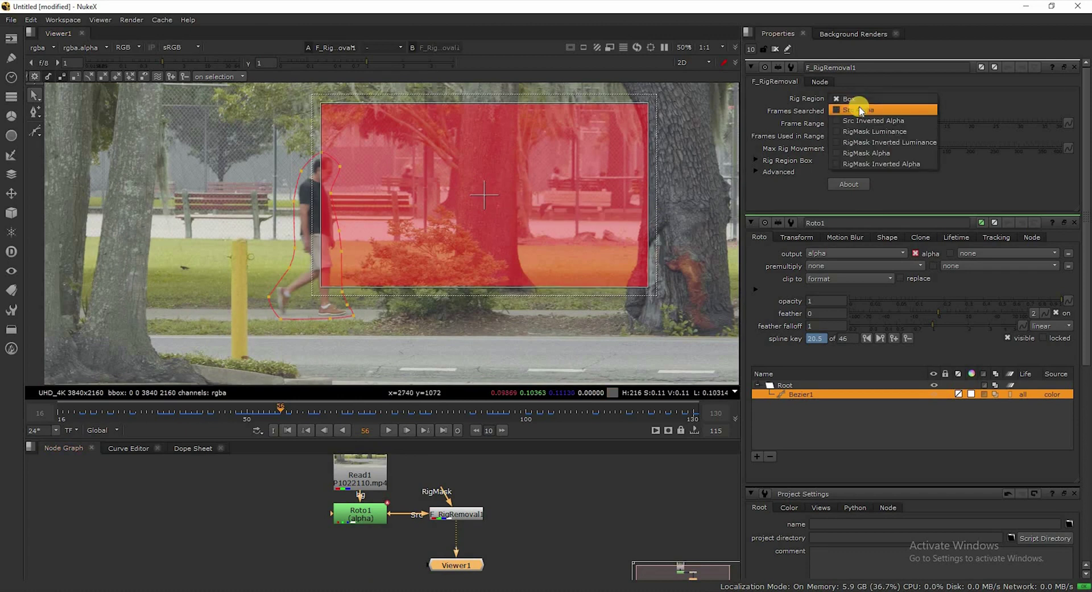
left_click(860, 109)
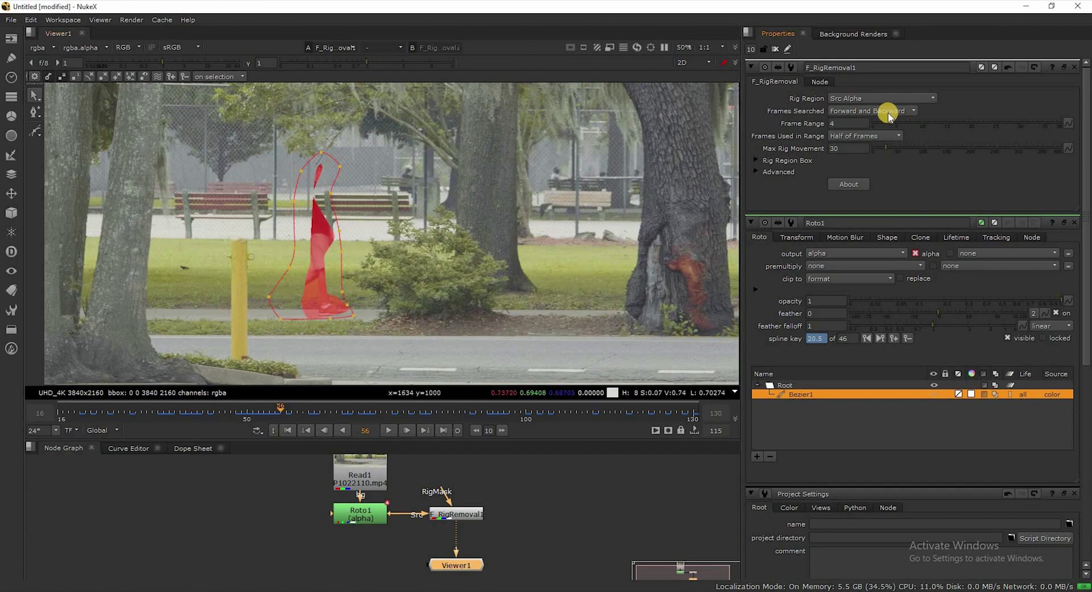
Step: Review the Frames Searched options of F_RigRemoval1 and try frame ranges of 8 and 10
left_click(845, 114)
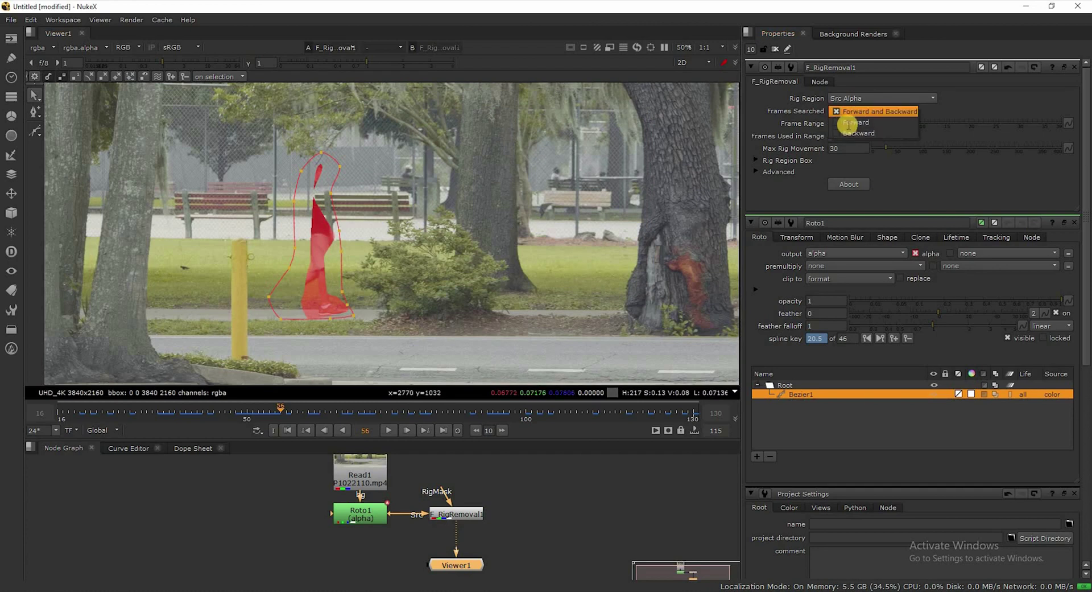
left_click(830, 123)
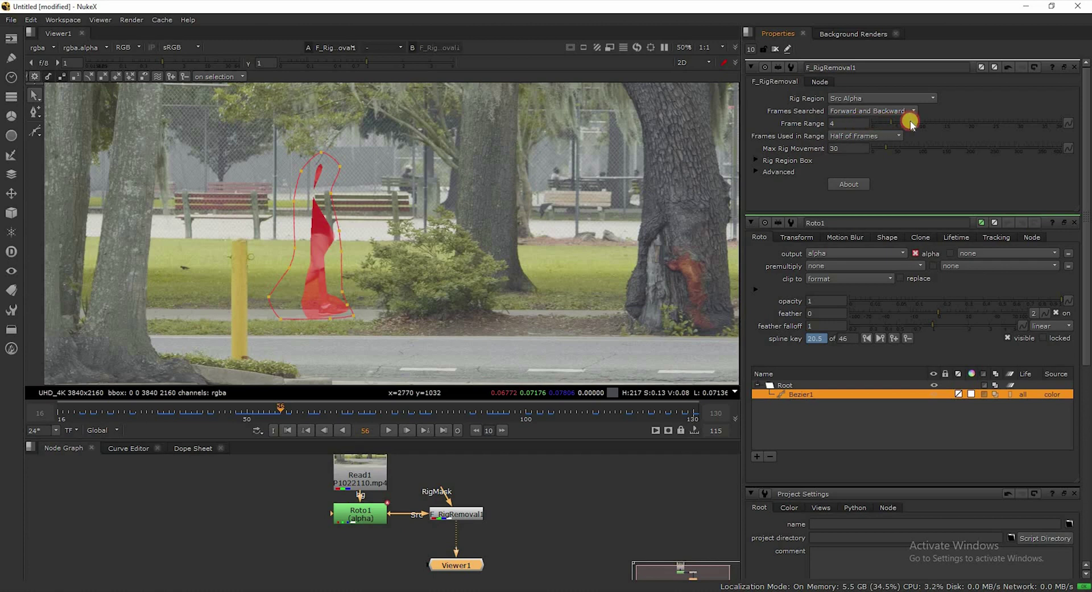
type("7")
key("Return")
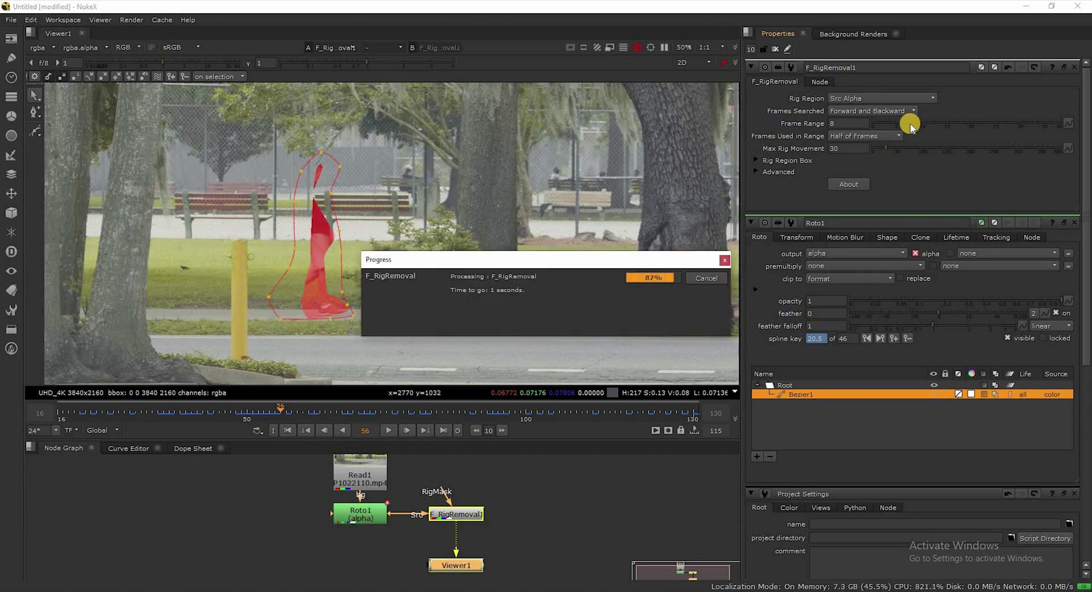
left_click(828, 125)
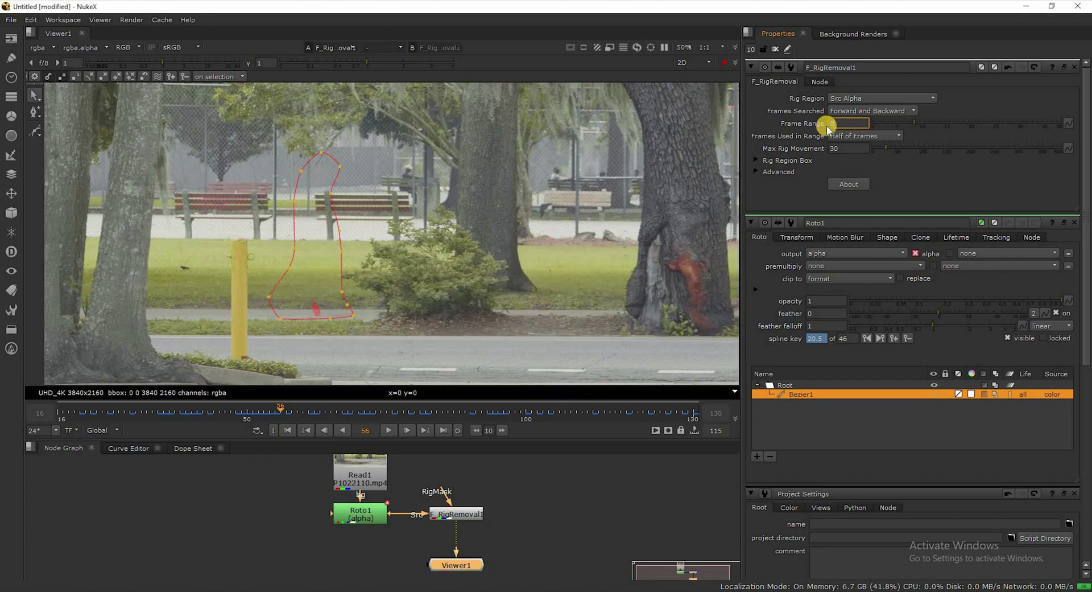
type("10")
key("Return")
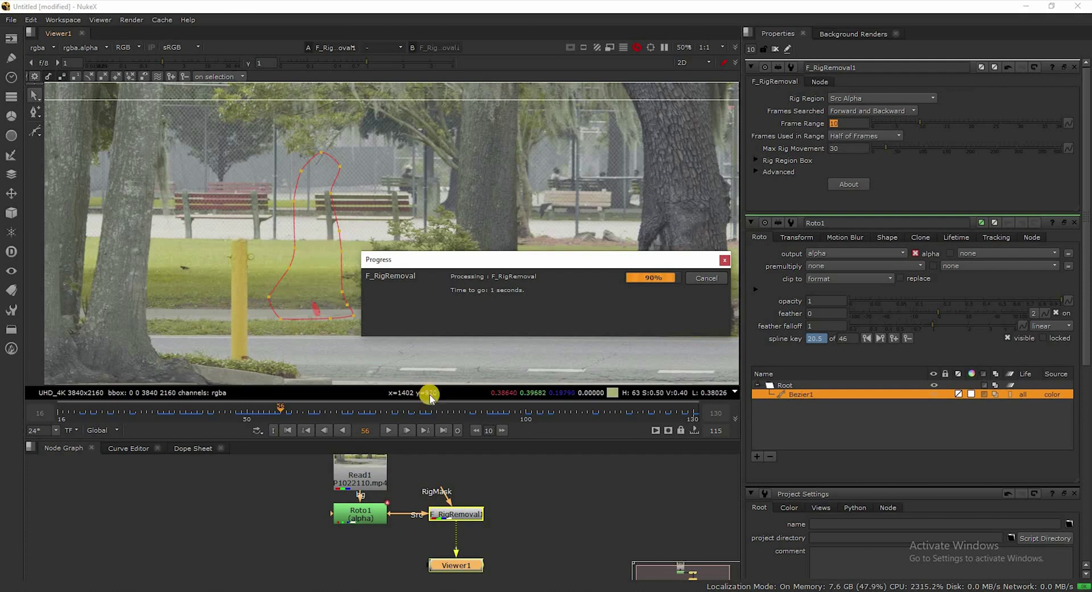
Step: Go to frame 29 and set the F_RigRemoval1 frame range to 12
left_click(131, 406)
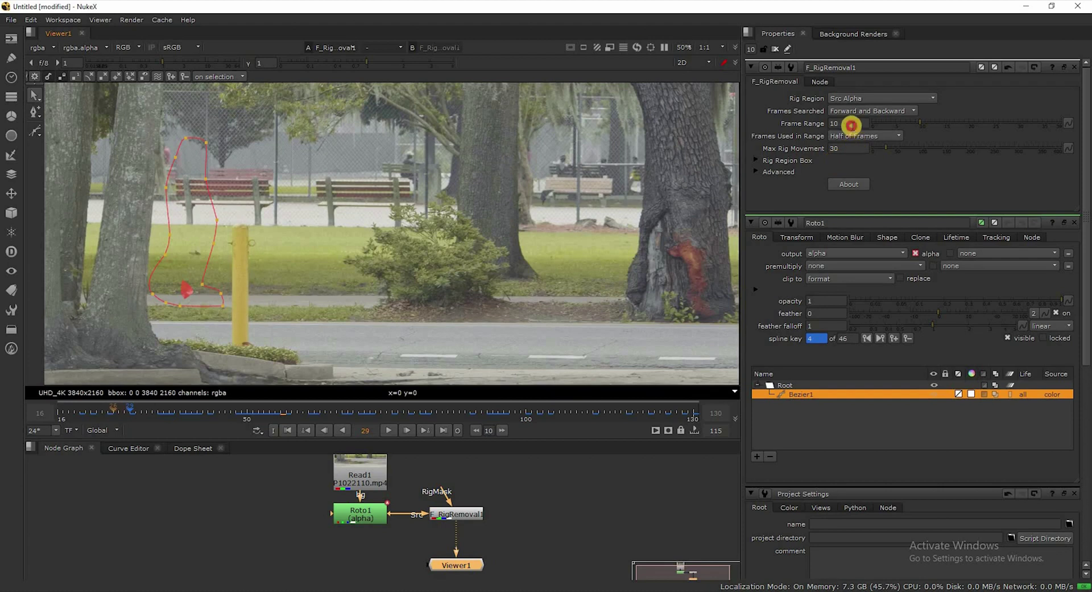
double_click(853, 125)
type("12")
key("Return")
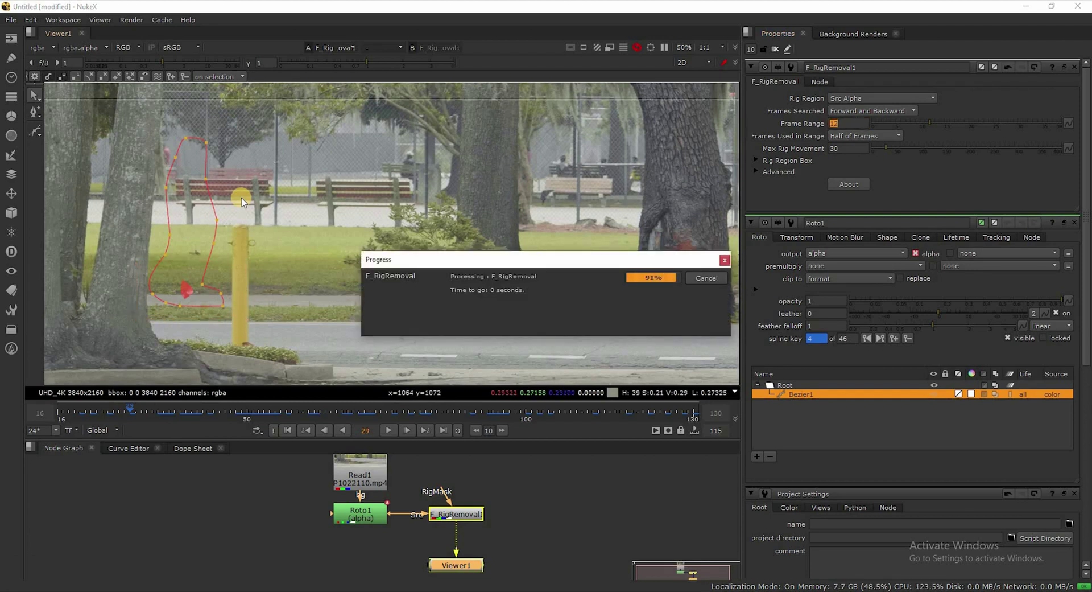
Step: Set Frames Used in Range to All Frames and Frame Range to 14 on F_RigRemoval1
left_click(857, 138)
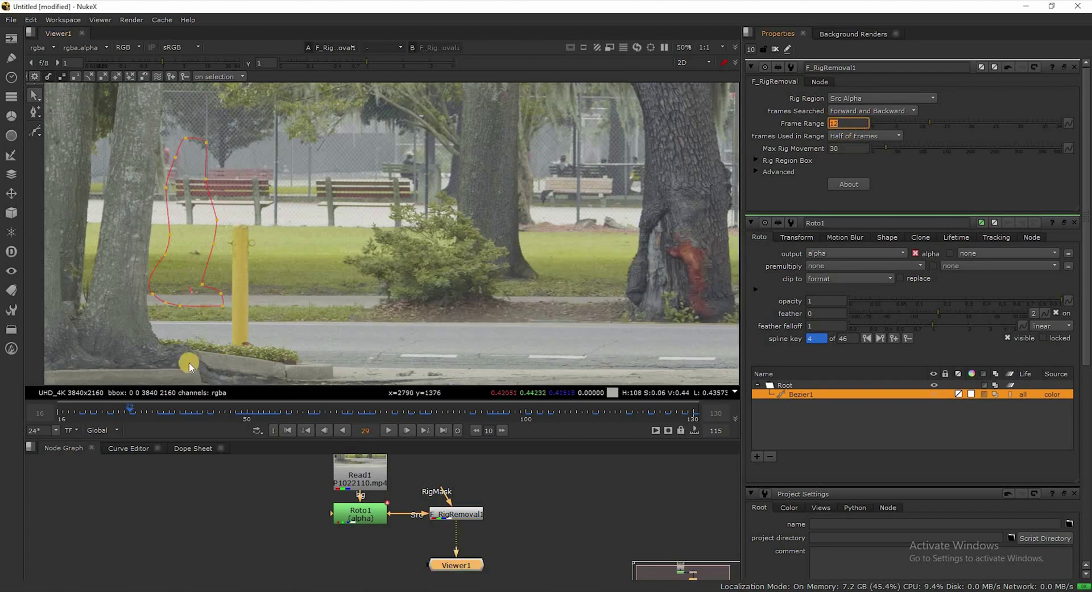
left_click(865, 135)
left_click(853, 123)
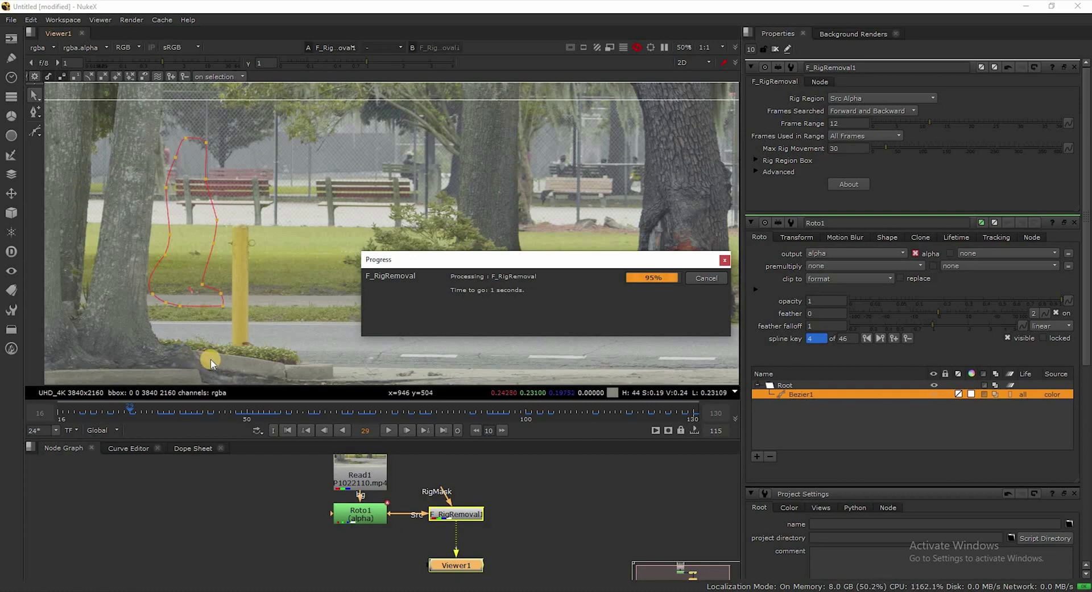
left_click(853, 121)
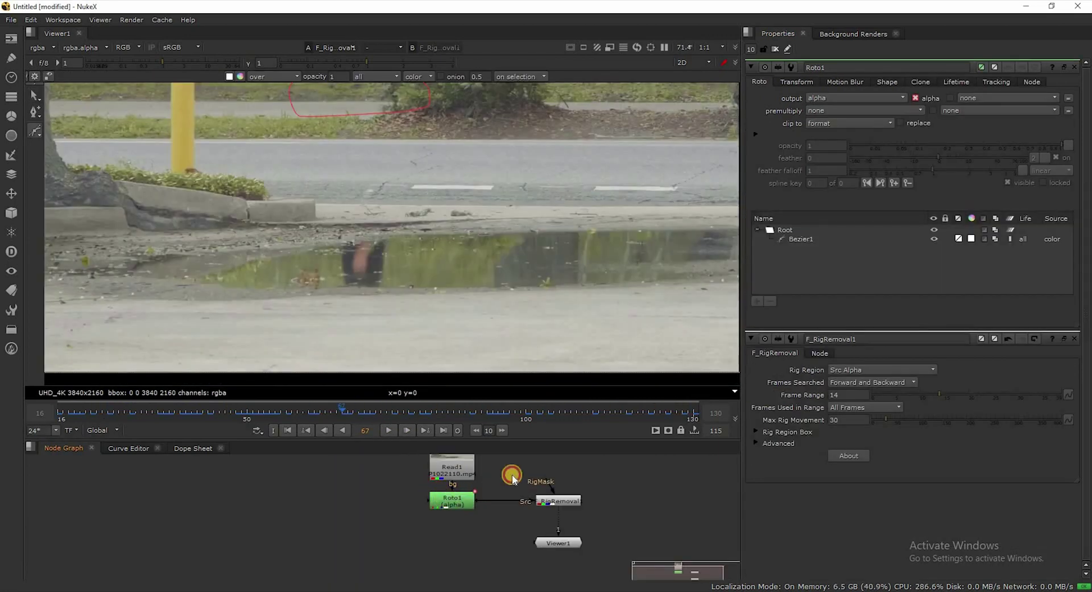
Step: Move Roto1 directly above F_RigRemoval1 and add a second Roto node branching off Read1 for viewing
left_click_drag(446, 501, 552, 459)
key("ctrl+z")
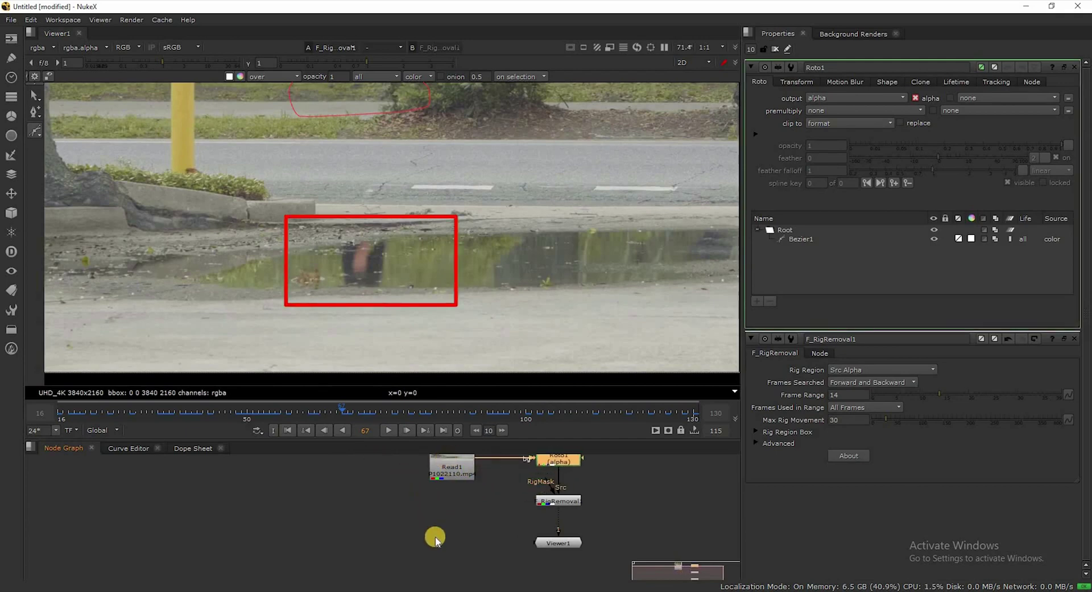
left_click(446, 478)
scroll(446, 485, "down", 2)
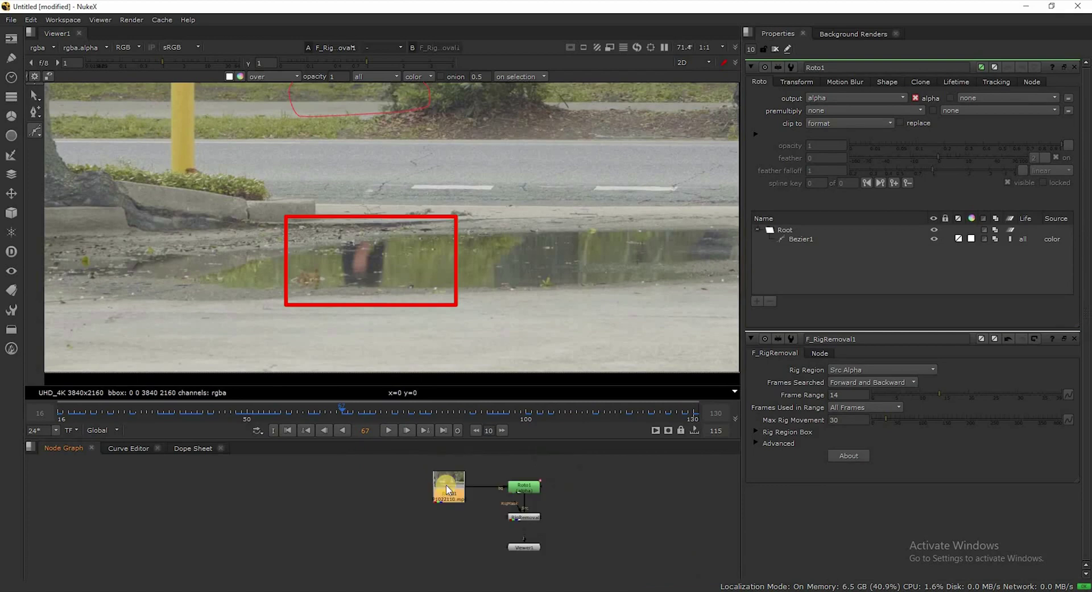
scroll(446, 486, "up", 3)
key("Tab")
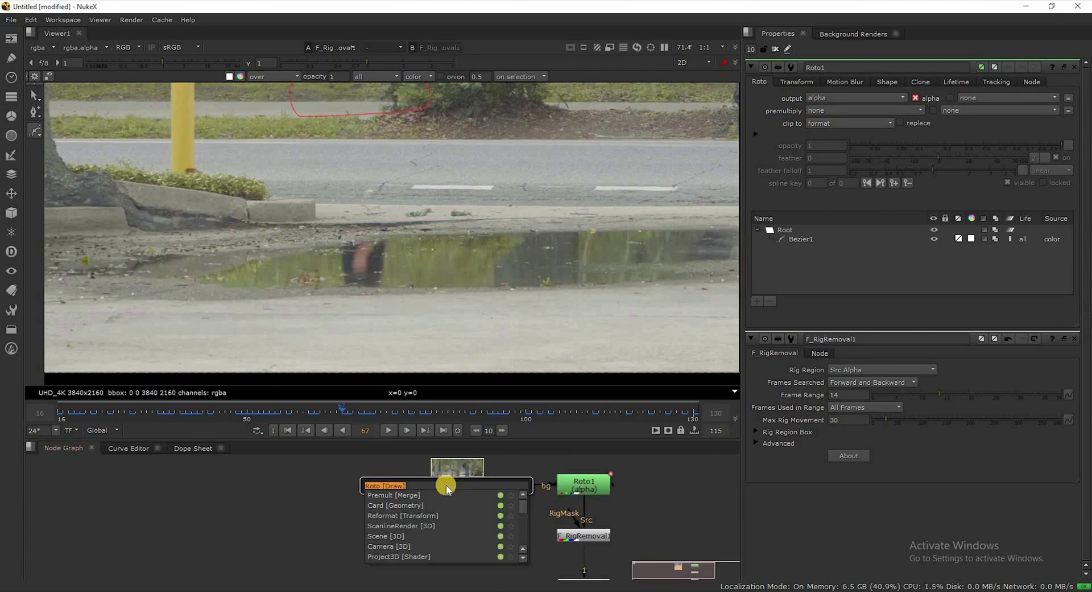
key("Return")
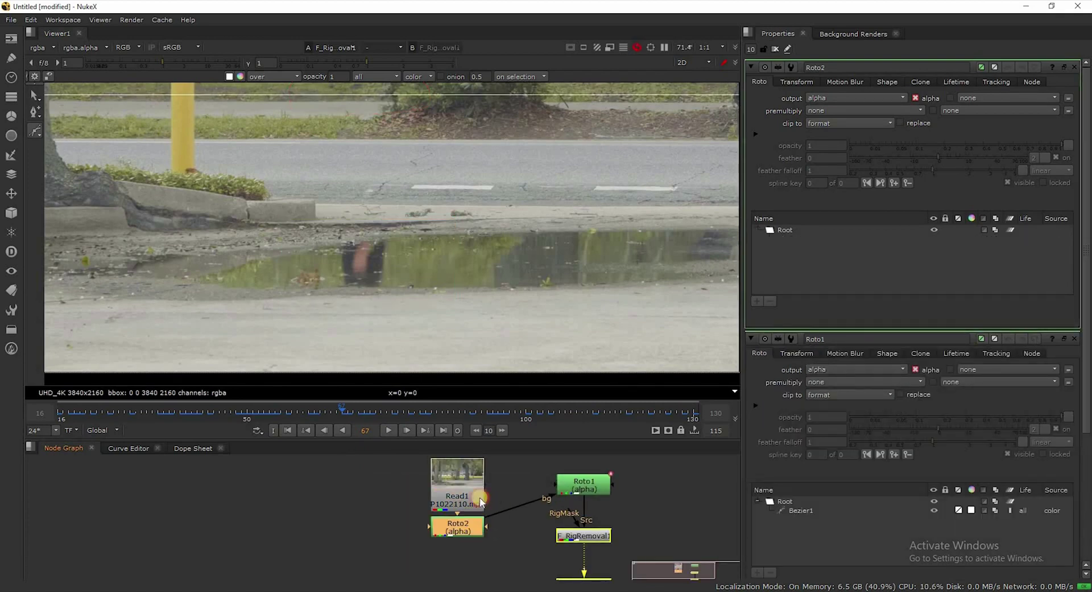
left_click(348, 483)
left_click_drag(349, 483, 347, 483)
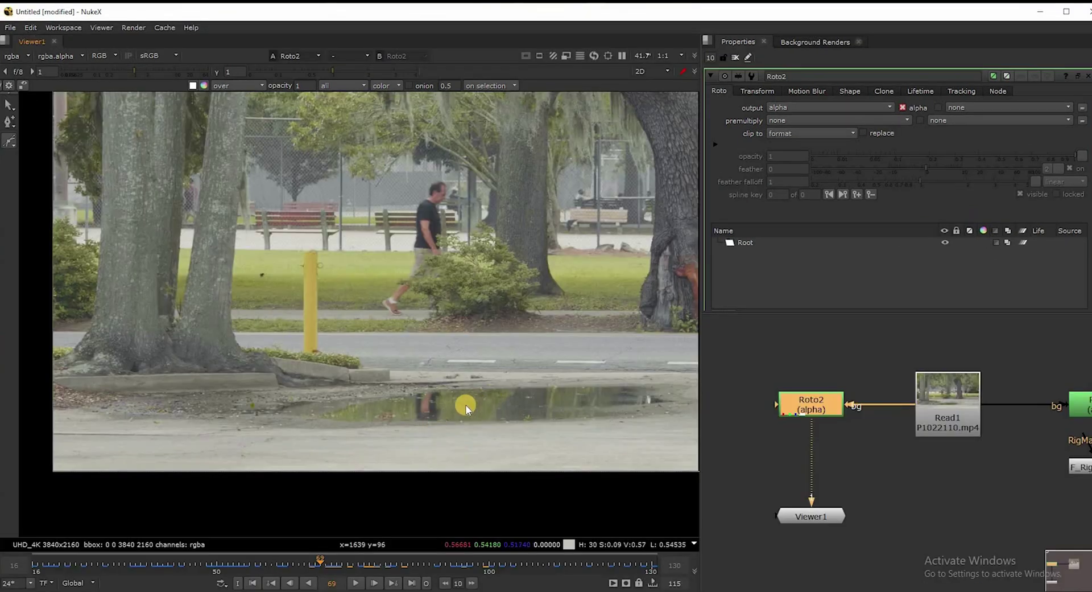
Step: Draw a closed Bezier outline around the man's reflection in the puddle at frame 69
scroll(465, 407, "down", 2)
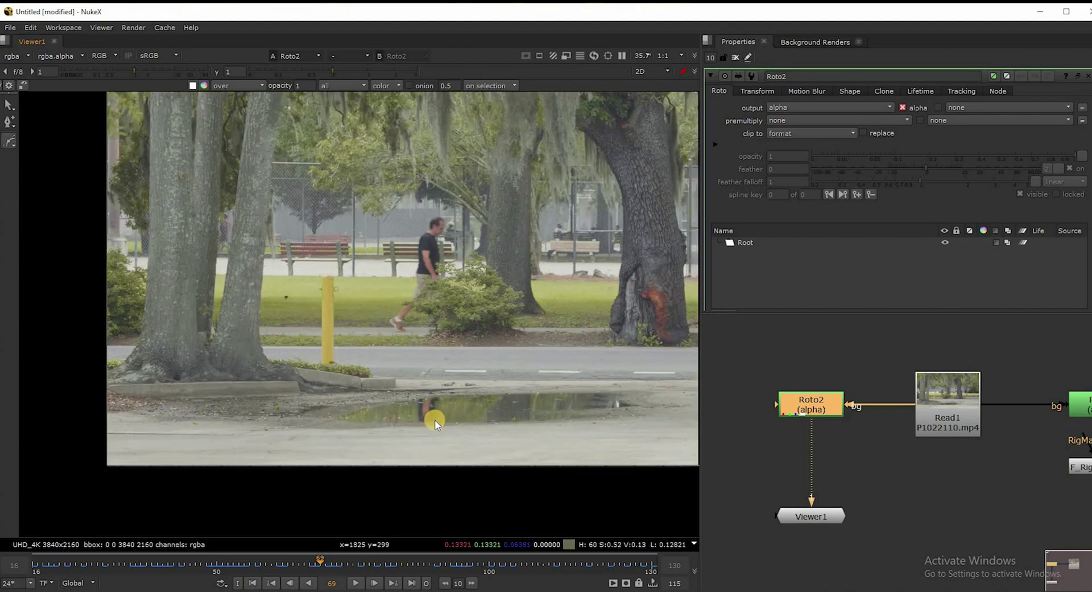
scroll(411, 340, "up", 5)
left_click(402, 343)
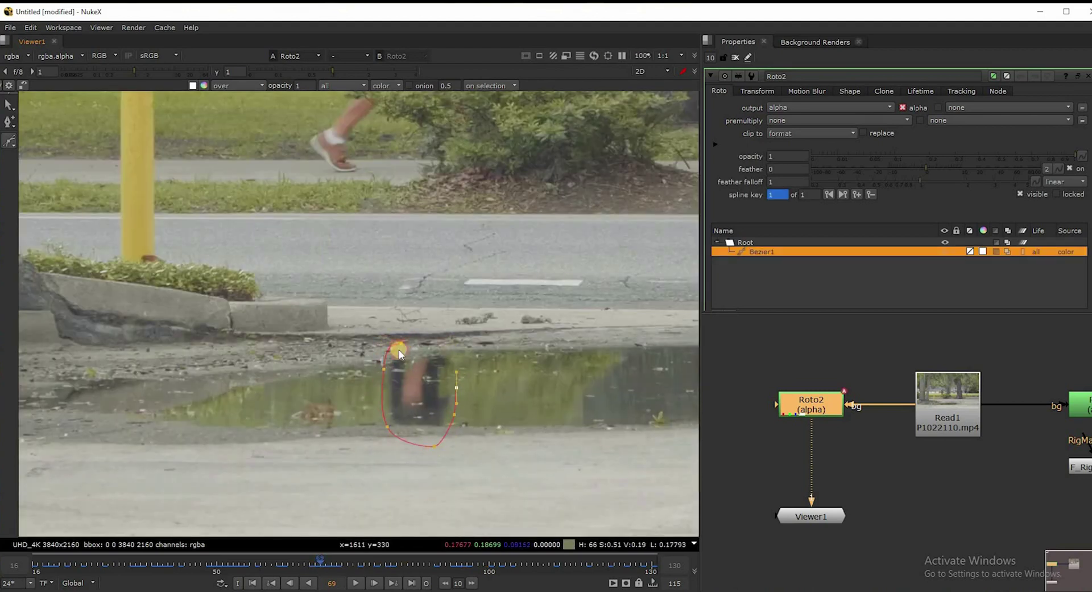
key("Return")
Step: Select all points of the reflection outline and shift the shape onto the reflection at frame 57
key("ctrl+a")
key("z")
scroll(362, 417, "down", 3)
left_click_drag(309, 565, 256, 578)
left_click_drag(384, 392, 245, 381)
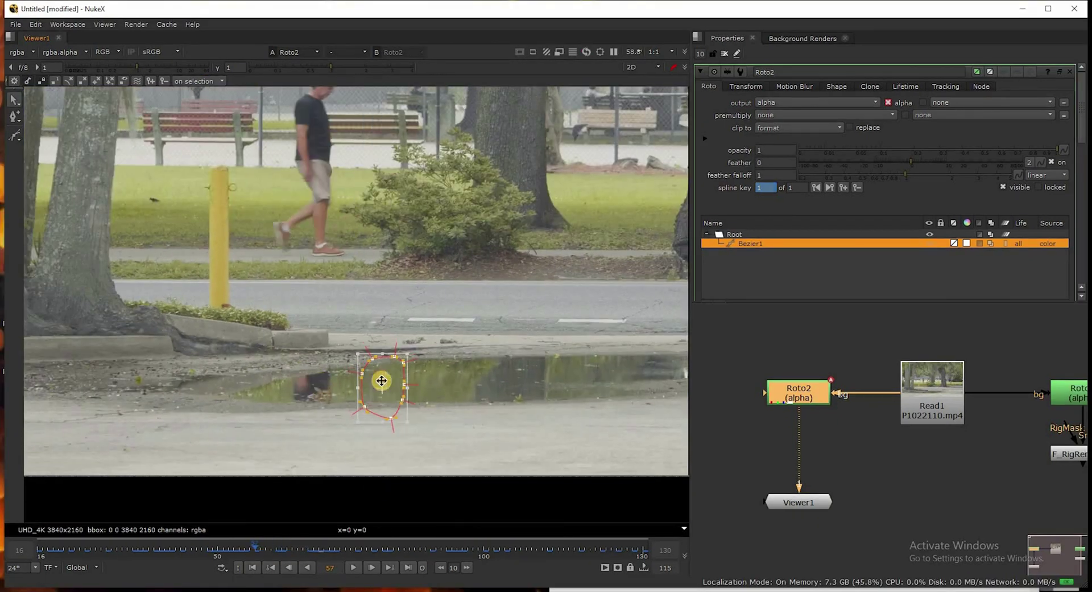
Step: Fit the outline over the puddle reflection on the earlier frames, working back to frame 40
left_click(207, 550)
left_click(185, 551)
key("Right")
key("Right")
key("Right")
key("Right")
key("Left")
key("Left")
key("Left")
key("Left")
key("Left")
left_click_drag(234, 378, 228, 376)
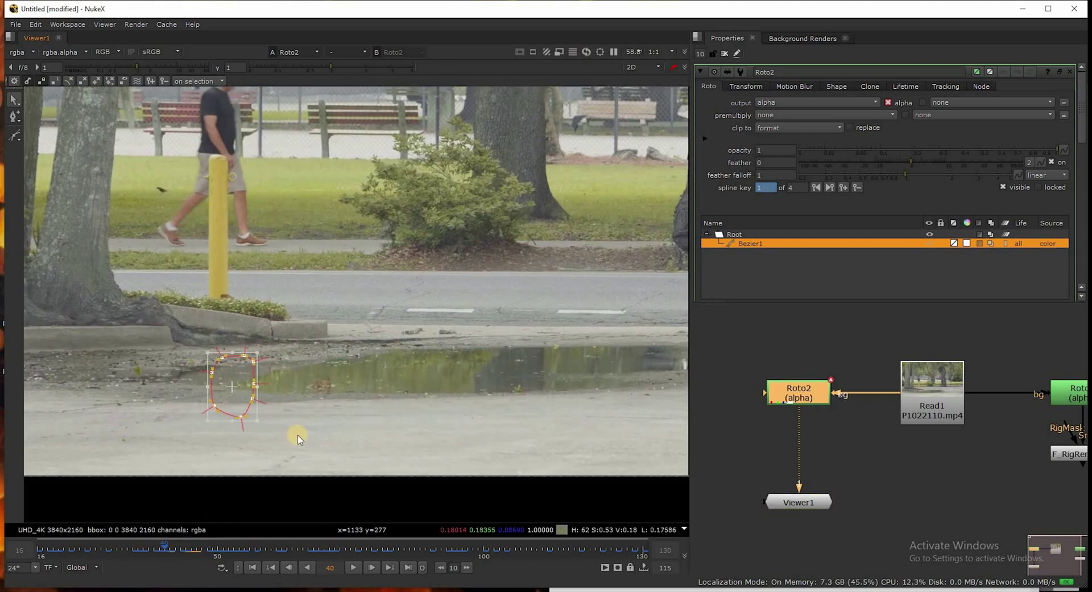
Step: Step from frame 40 to frame 61 to check how the outline follows the puddle reflection
key("Right")
key("Right")
key("Right")
key("Right")
key("Right")
key("Right")
key("Right")
key("Right")
key("Right")
key("Right")
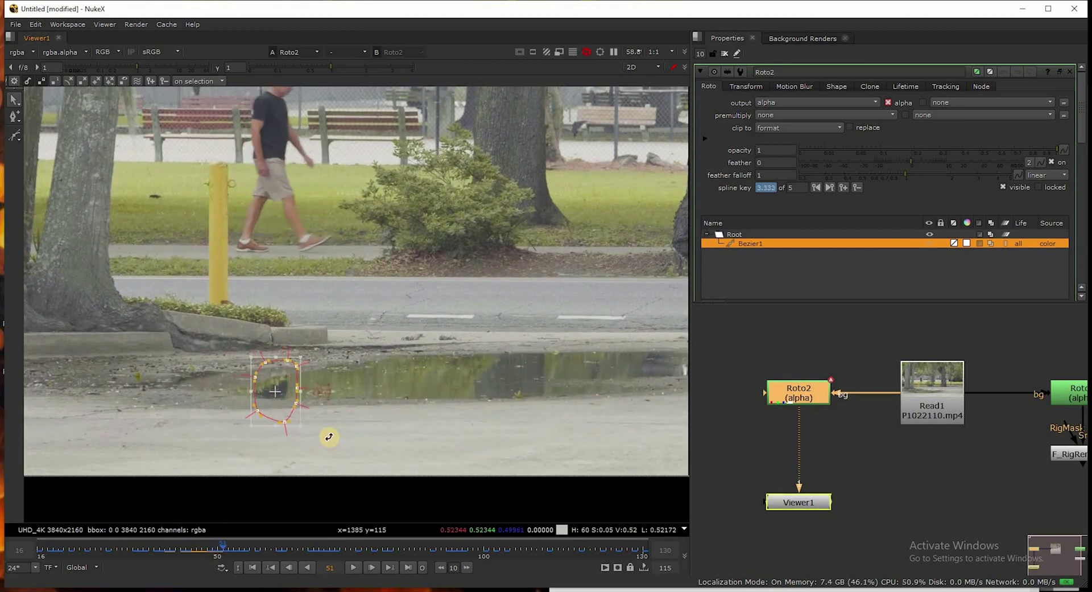
key("Right")
key("Right")
key("Right")
key("Right")
key("Right")
key("Right")
key("Right")
key("Right")
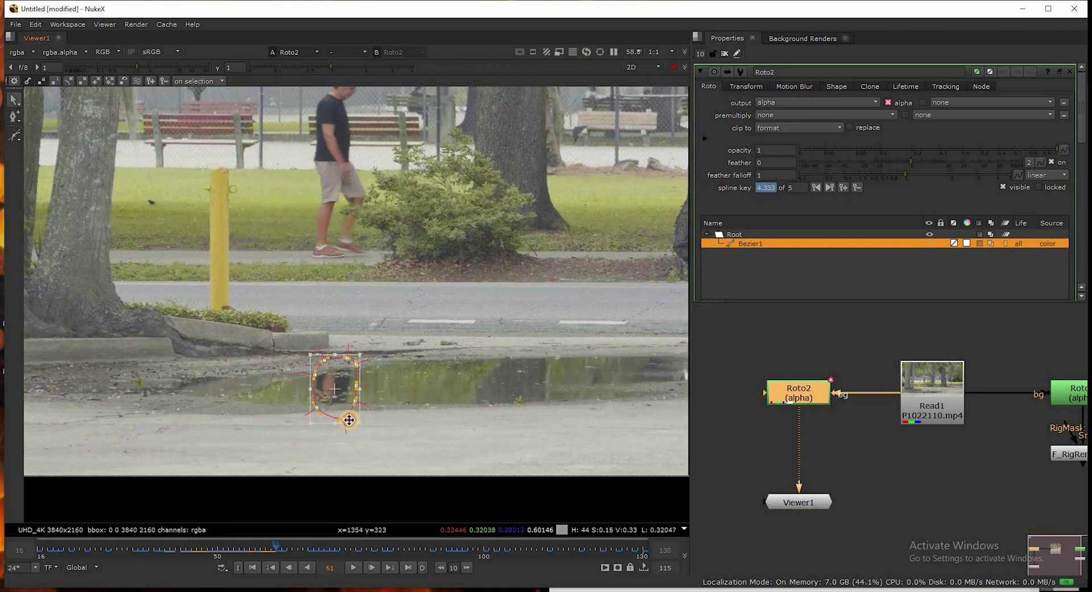
Step: Reposition the outline over the reflection at about frame 65 and check the following frames to 69
scroll(349, 417, "up", 3)
key("Right")
key("Right")
key("Right")
key("Right")
key("Right")
left_click_drag(349, 426, 393, 425)
key("Left")
key("Right")
key("Right")
key("Right")
key("Right")
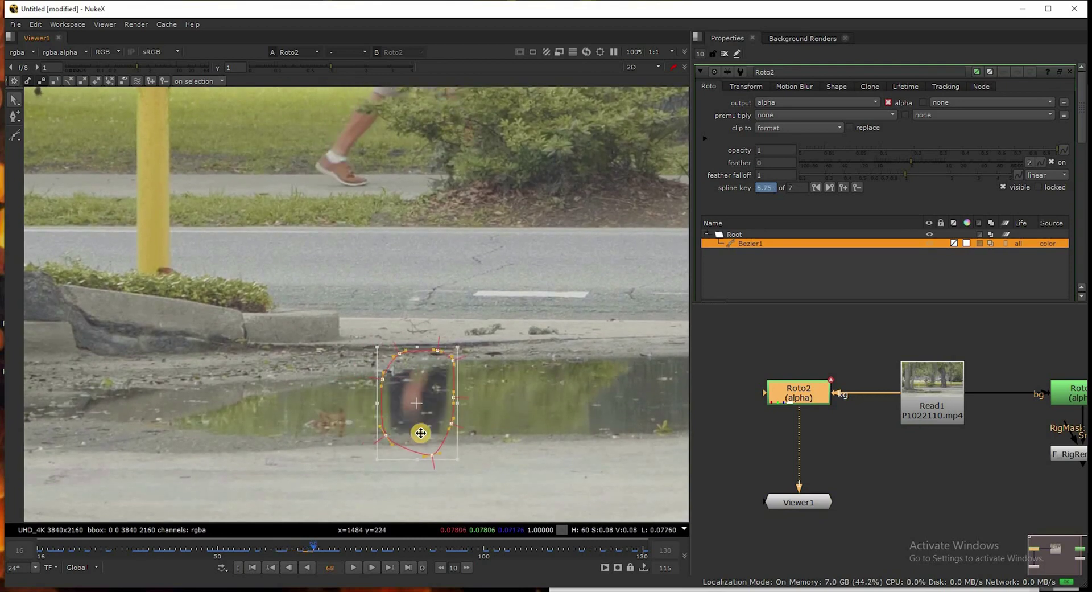
key("Right")
Step: Move the outline to the far end of the puddle near frame 125 and check through to frame 133
scroll(291, 466, "down", 4)
left_click_drag(519, 546, 615, 549)
left_click_drag(358, 435, 652, 442)
key("Right")
key("Right")
key("Right")
key("Right")
key("Right")
key("Right")
key("Right")
key("Right")
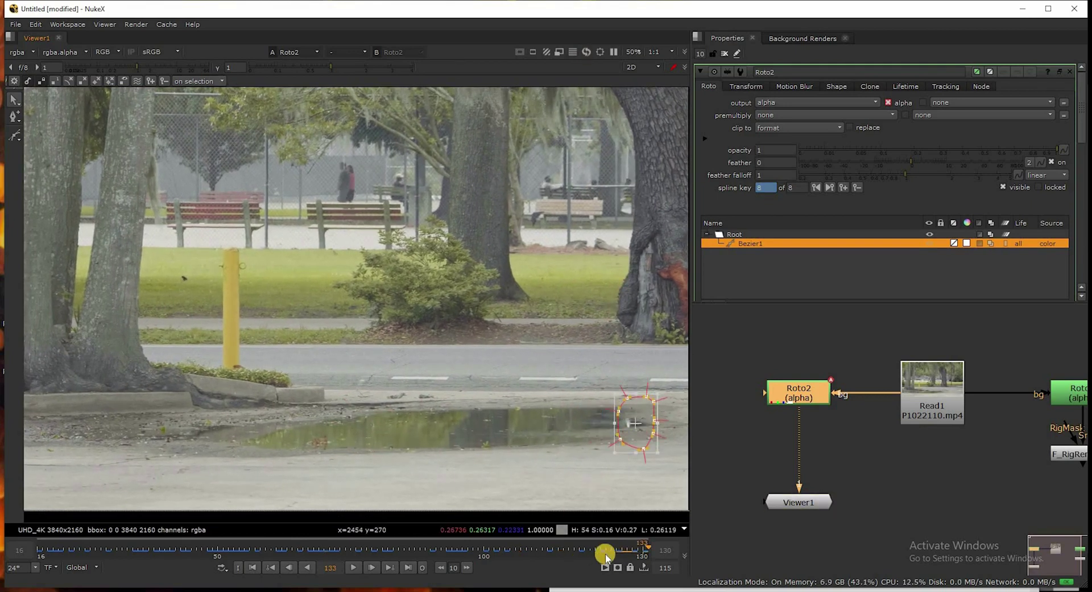
Step: Refit the outline around the reflection between frames 117 and 106, adjusting its upper and lower points
left_click(574, 554)
left_click_drag(580, 423, 602, 420)
left_click(551, 549)
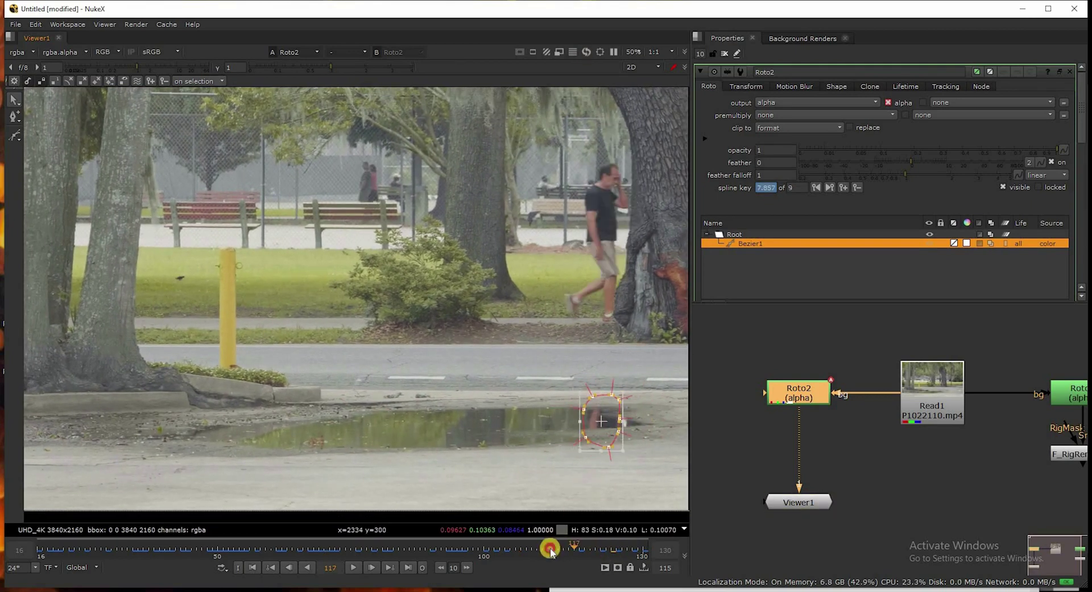
scroll(574, 430, "up", 2)
left_click_drag(558, 391, 555, 389)
left_click_drag(560, 439, 562, 454)
left_click(515, 548)
left_click_drag(547, 460, 541, 458)
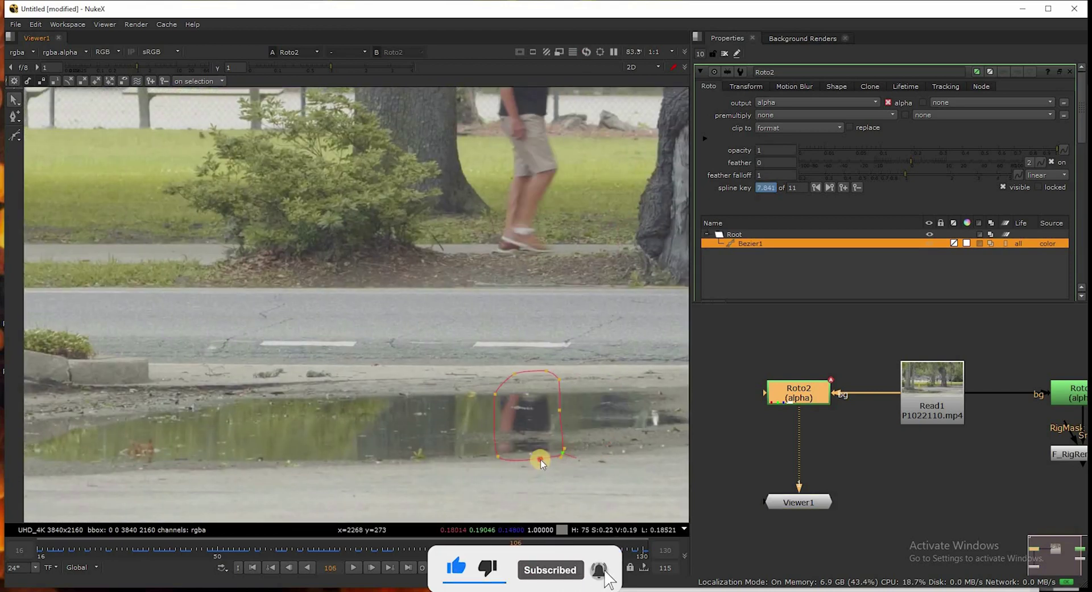
Step: Adjust the outline's points around the reflection at frames 88 and 75
left_click(464, 549)
left_click(436, 550)
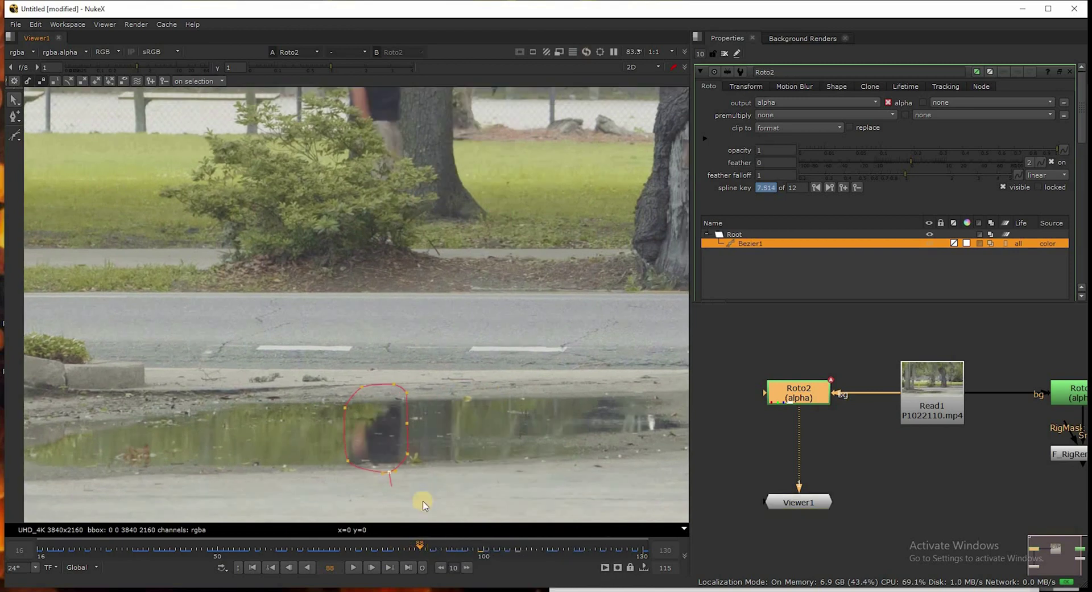
left_click_drag(372, 463, 371, 467)
left_click(351, 549)
left_click(376, 550)
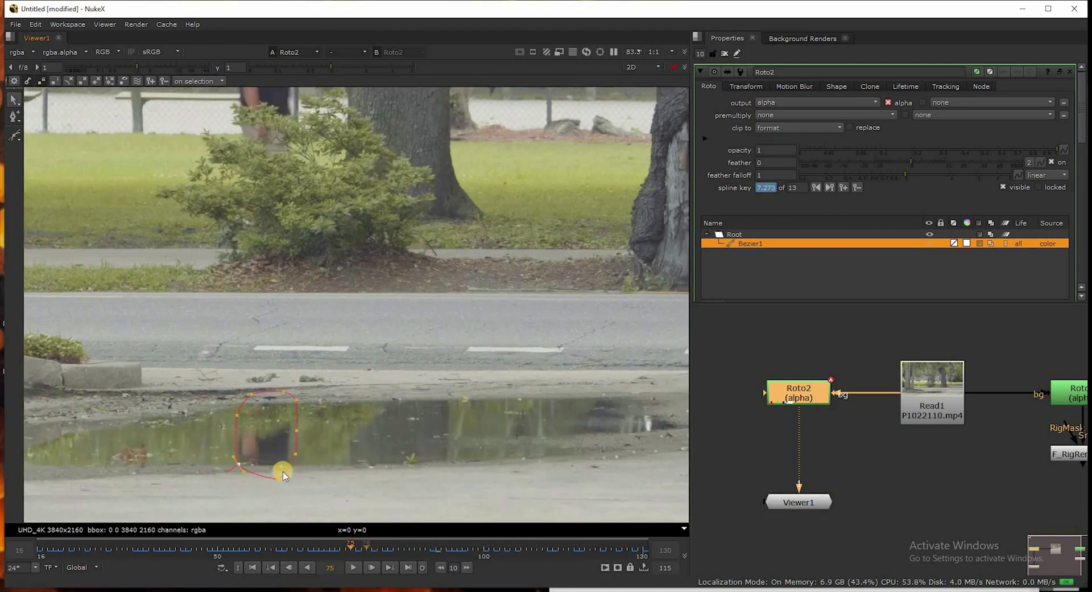
left_click_drag(282, 471, 280, 466)
left_click_drag(277, 413, 275, 414)
Step: Play the clip through in the enlarged viewer to review the reflection outline
left_click(308, 549)
scroll(328, 396, "down", 2)
left_click(352, 569)
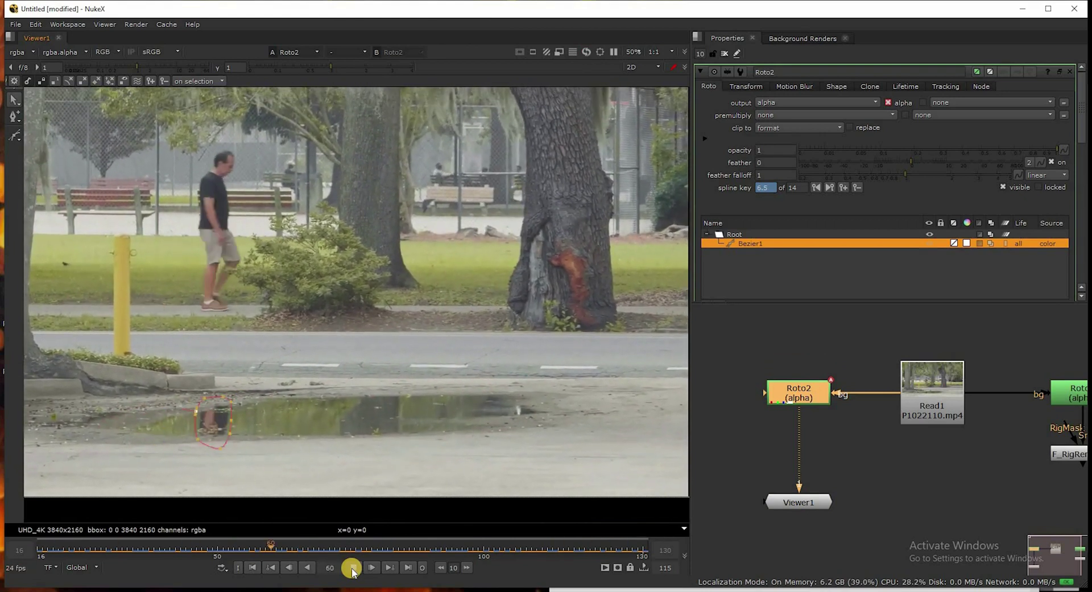
key("space")
left_click(341, 431)
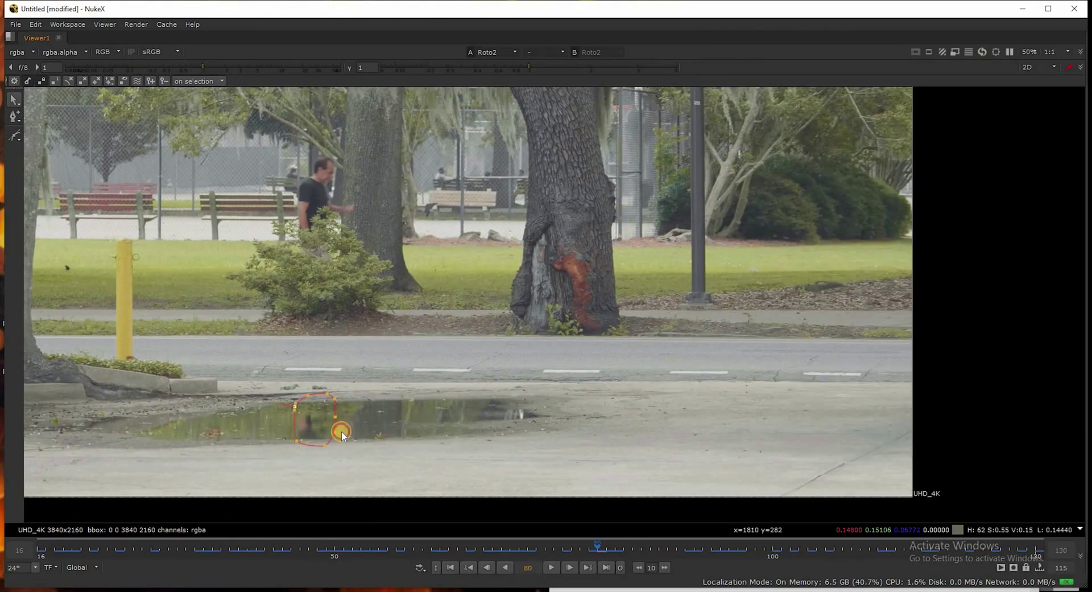
left_click(1051, 10)
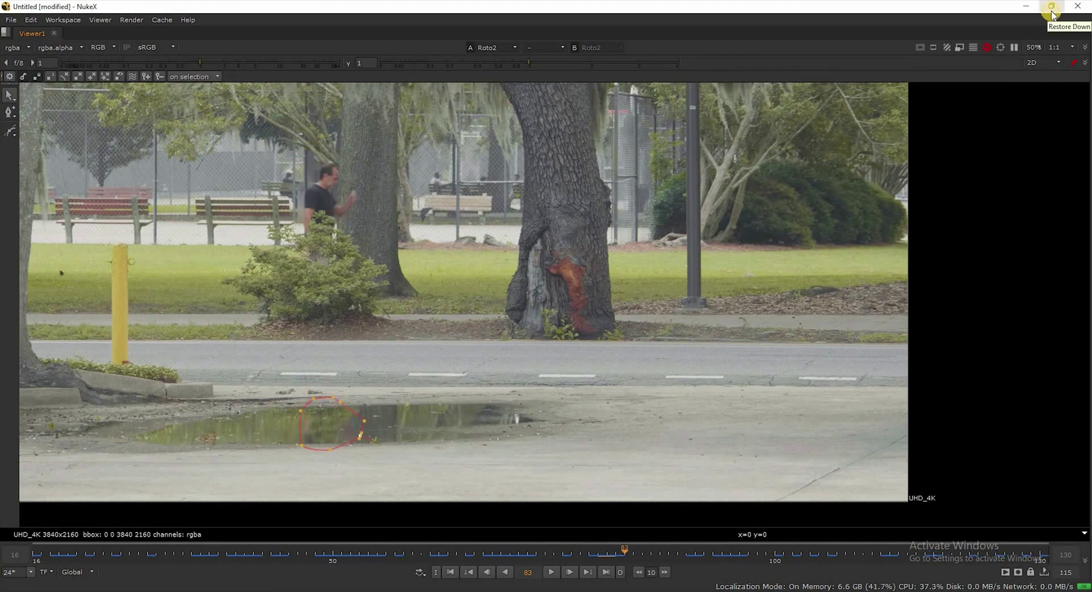
left_click(572, 575)
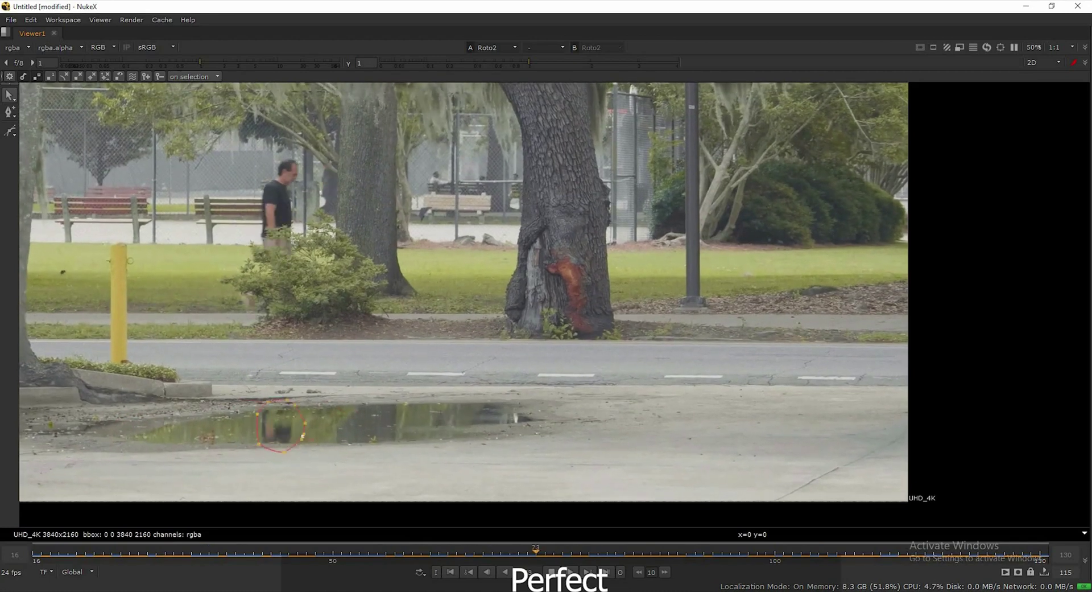
left_click(542, 568)
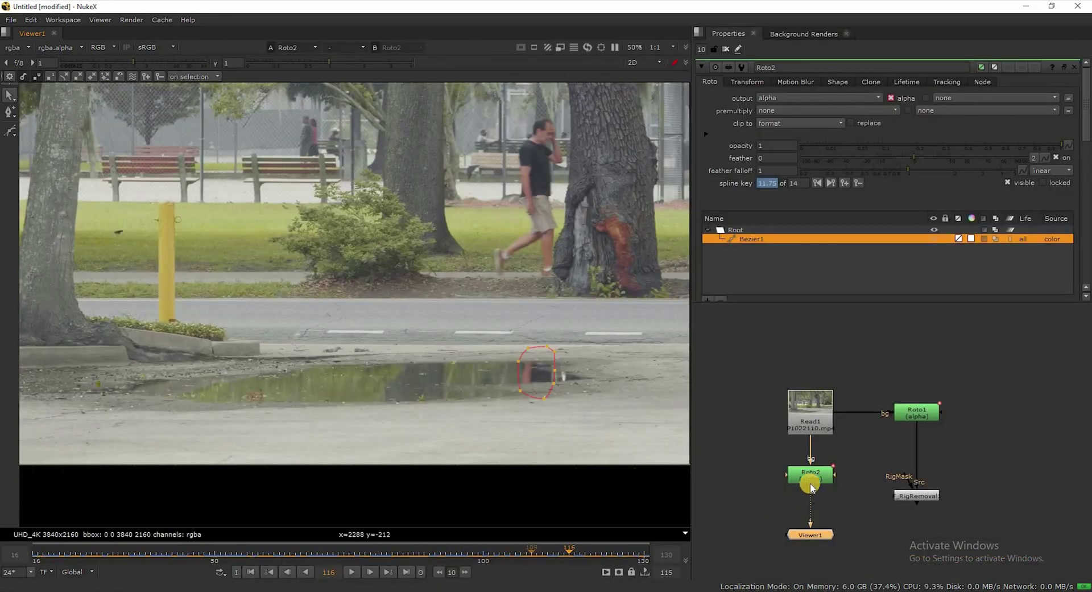
Step: Insert the Roto2 node between Roto1 and F_RigRemoval and display the F_RigRemoval output in the viewer
left_click(845, 467)
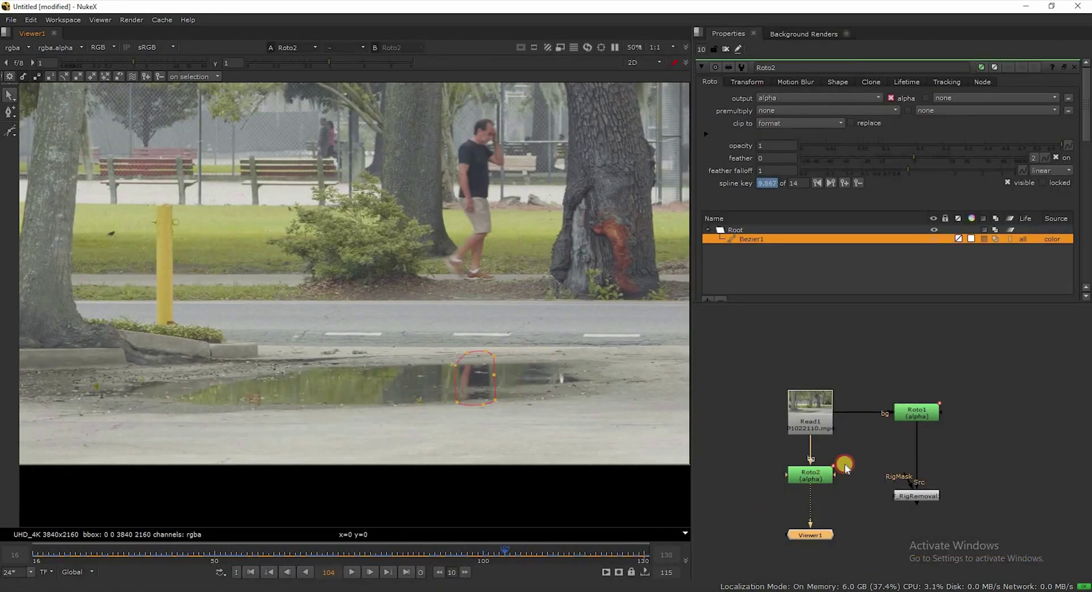
left_click_drag(816, 471, 917, 455)
left_click(907, 501)
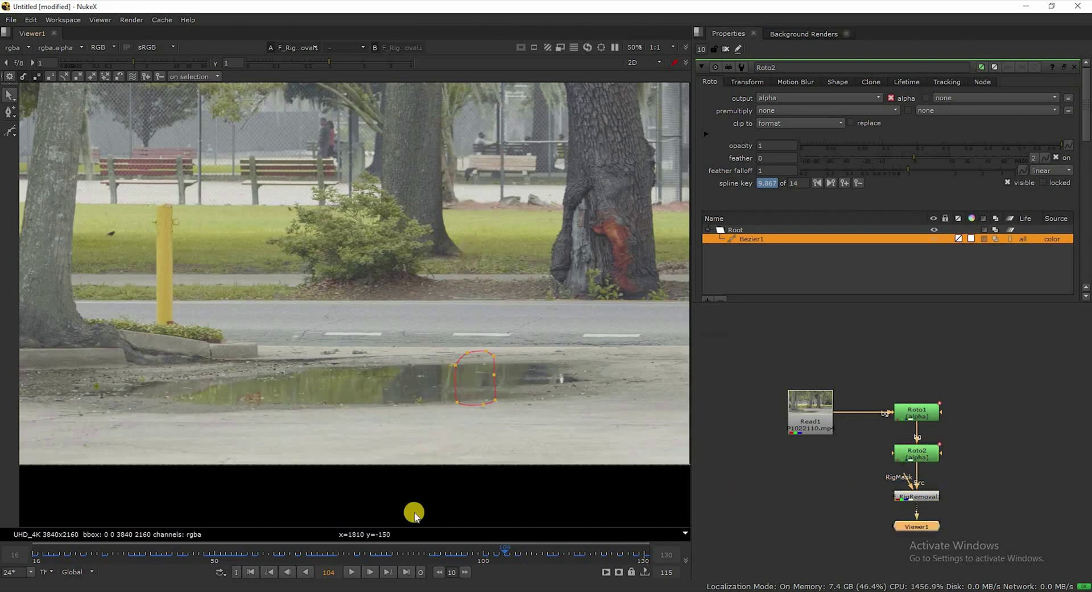
Step: Deselect the reflection outline and inspect the removal result across the whole frame in the enlarged viewer
left_click(414, 516)
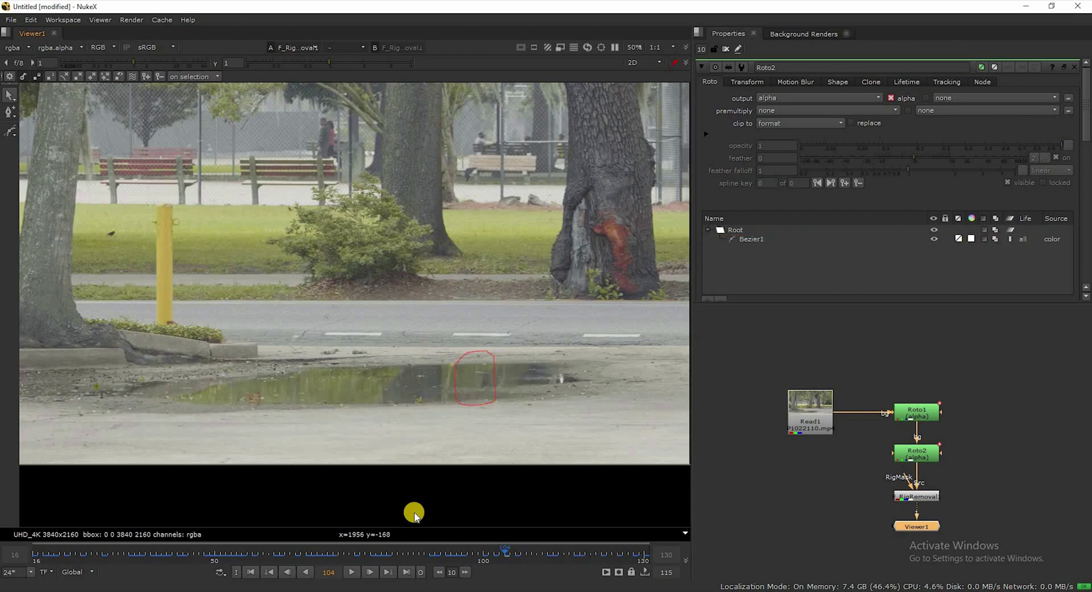
key("space")
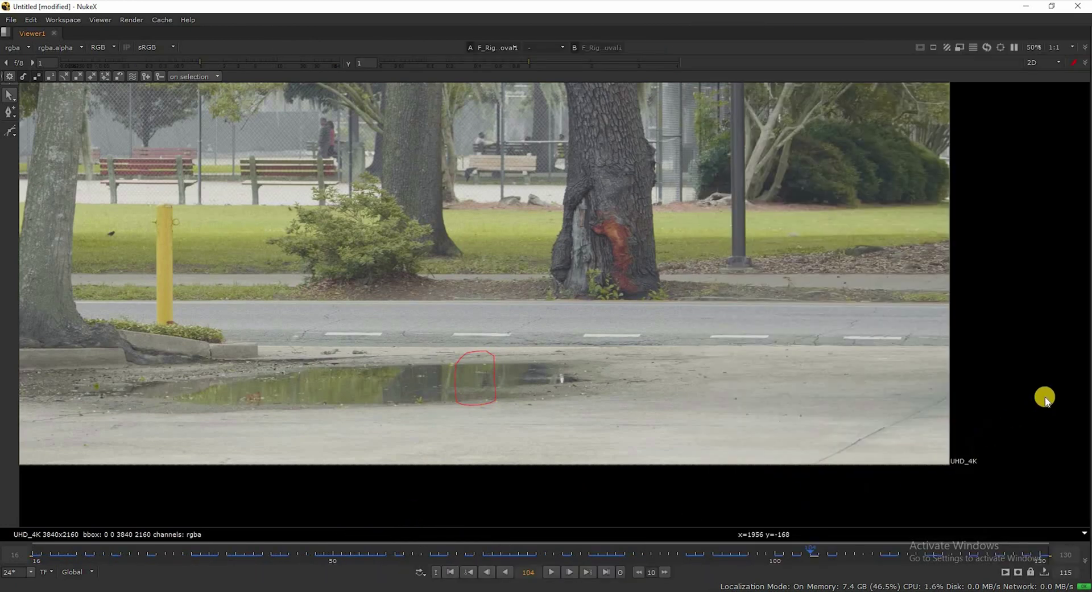
key("f")
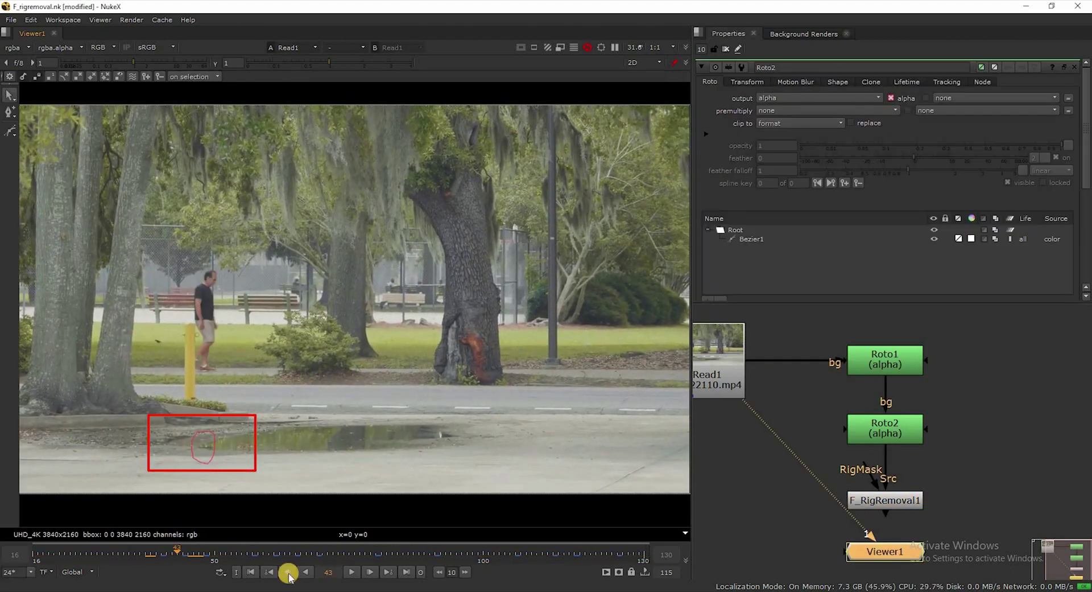
Step: Limit the lifetime of Roto2's Bezier1 shape to a frame range from 40 to 130
left_click(883, 430)
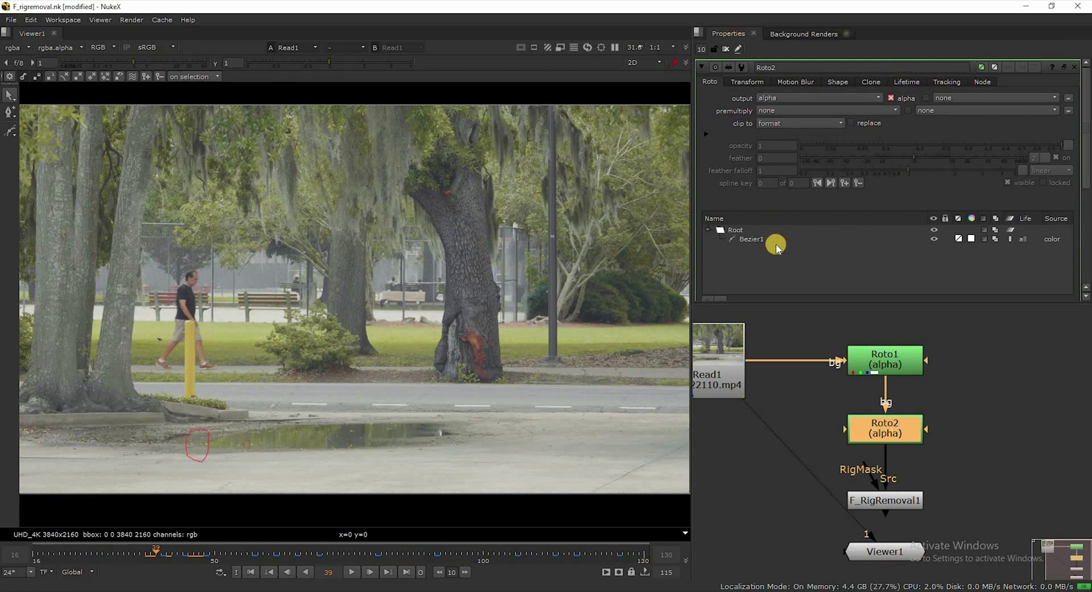
left_click(795, 95)
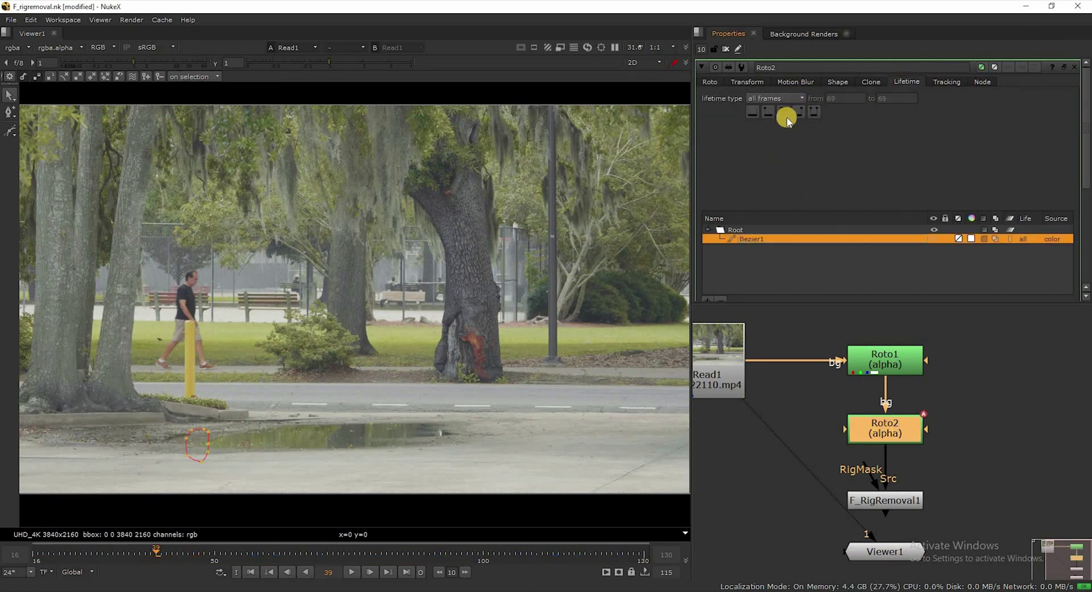
left_click(793, 98)
left_click(774, 140)
left_click(842, 100)
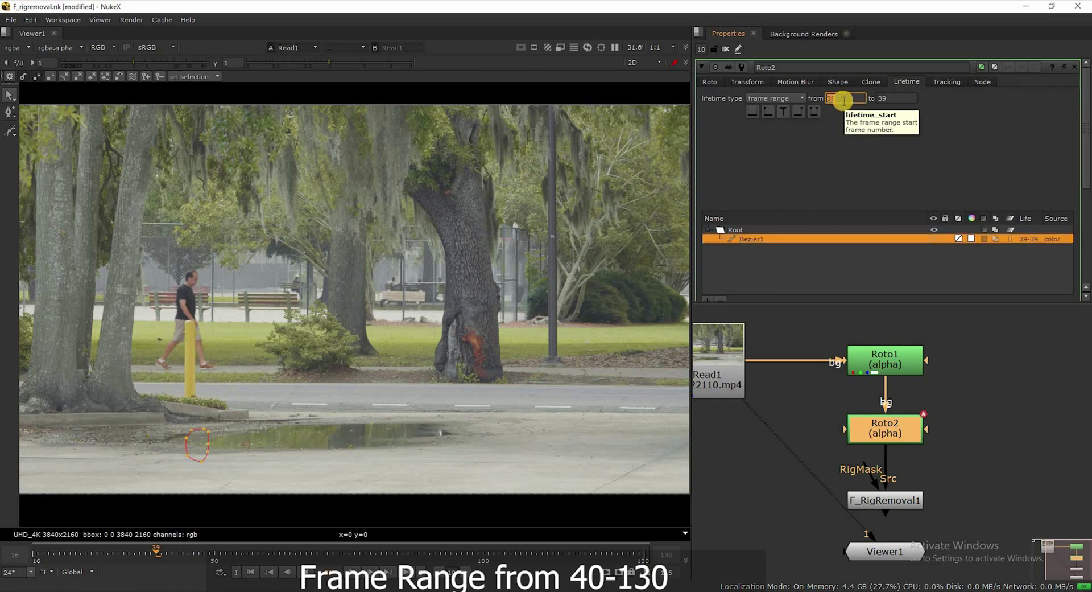
left_click(351, 571)
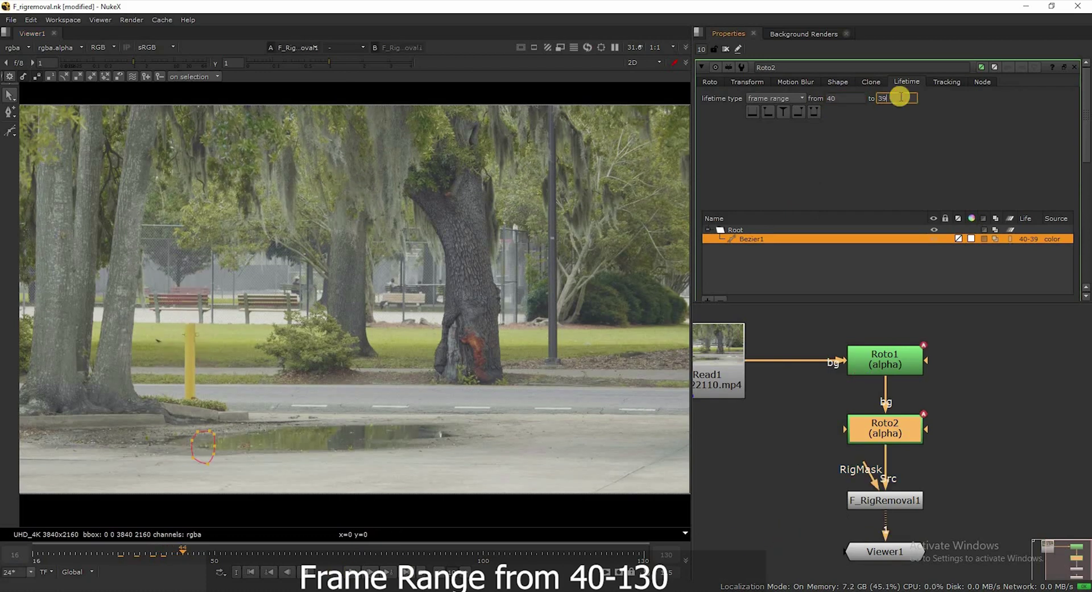
type("130")
key("Return")
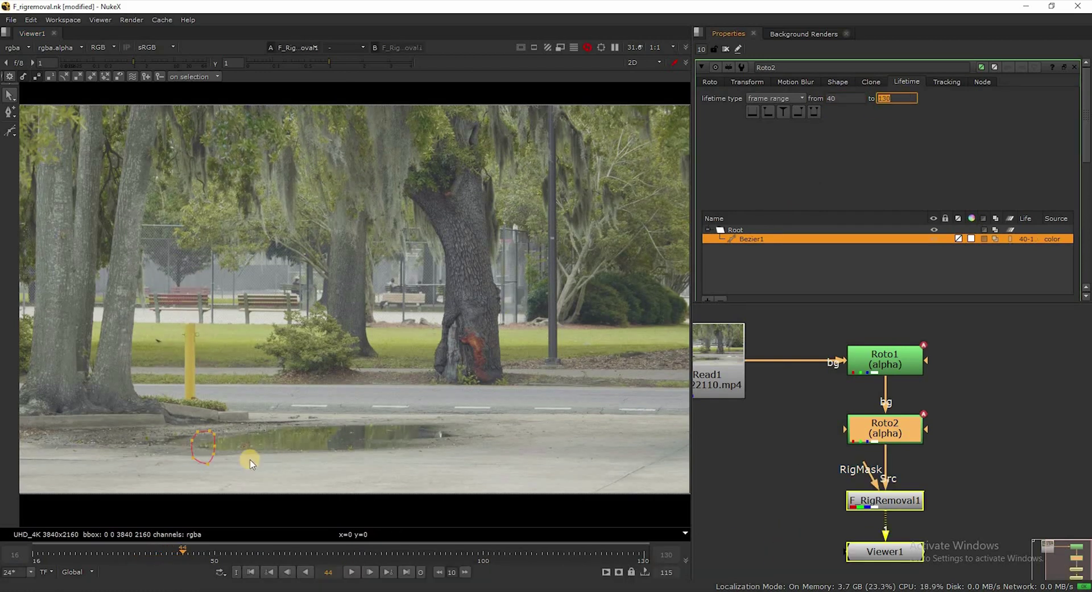